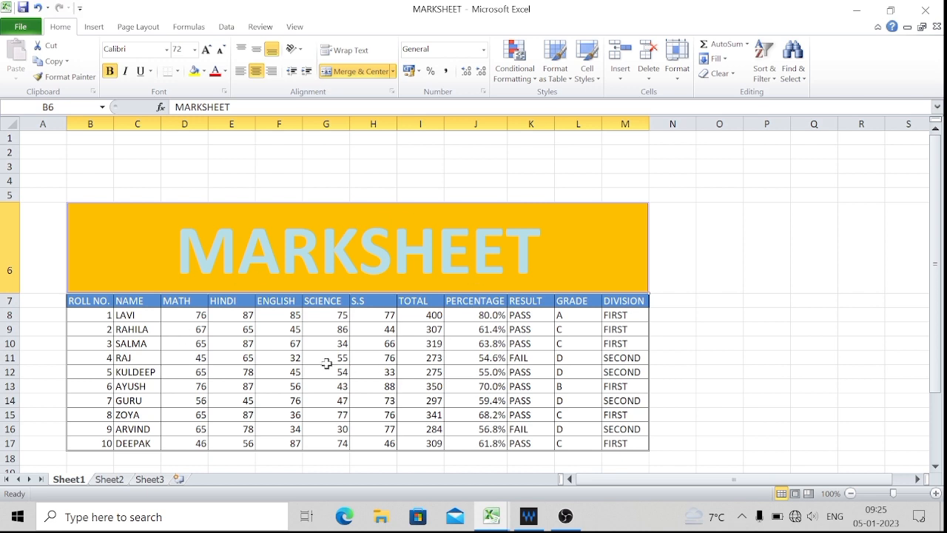
Insert a blank sheet column before the TOTAL column of the marksheet
{"action": "left_click", "coordinate": [471, 137]}
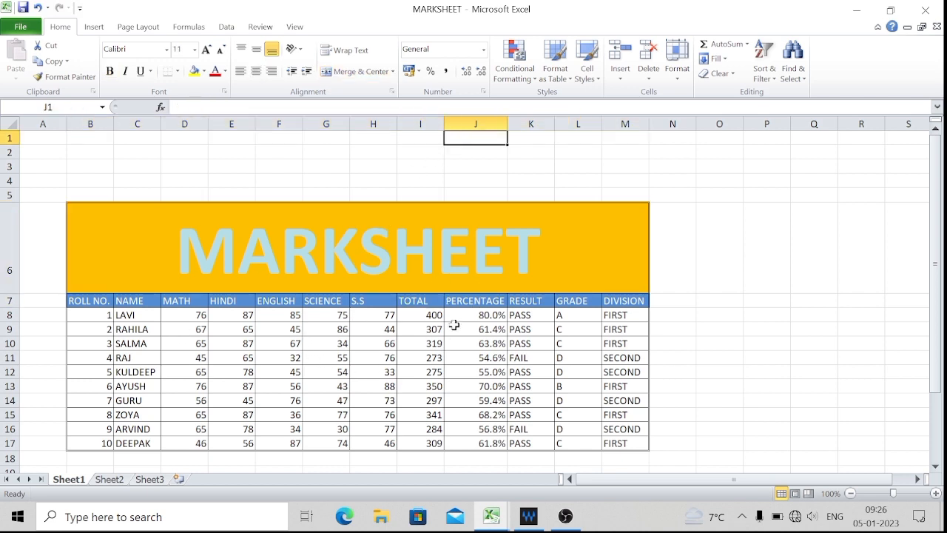
{"action": "left_click", "coordinate": [422, 302]}
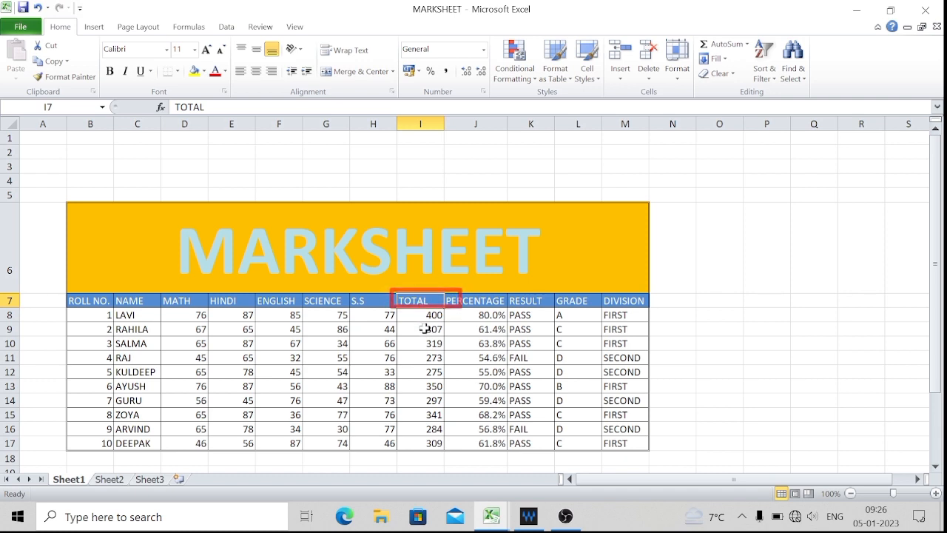
{"action": "left_click", "coordinate": [619, 78]}
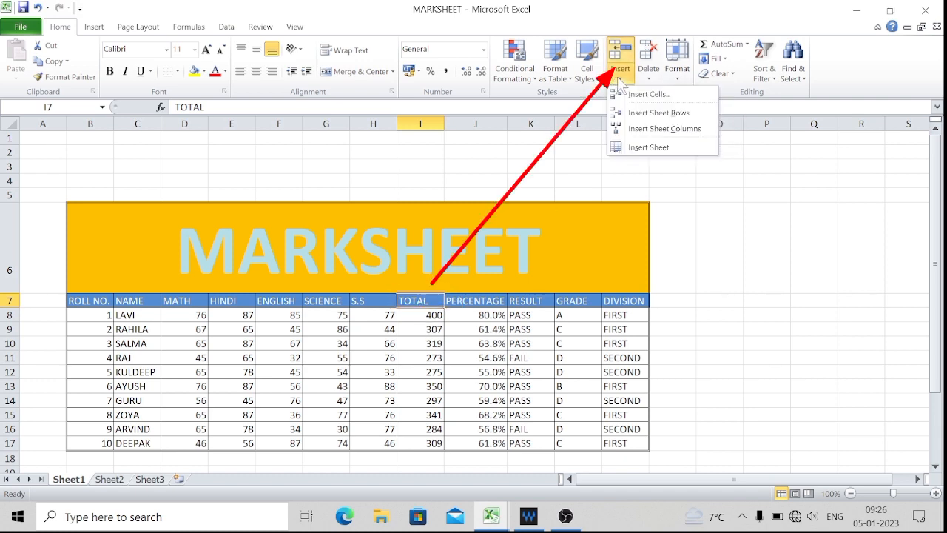
{"action": "left_click", "coordinate": [669, 129]}
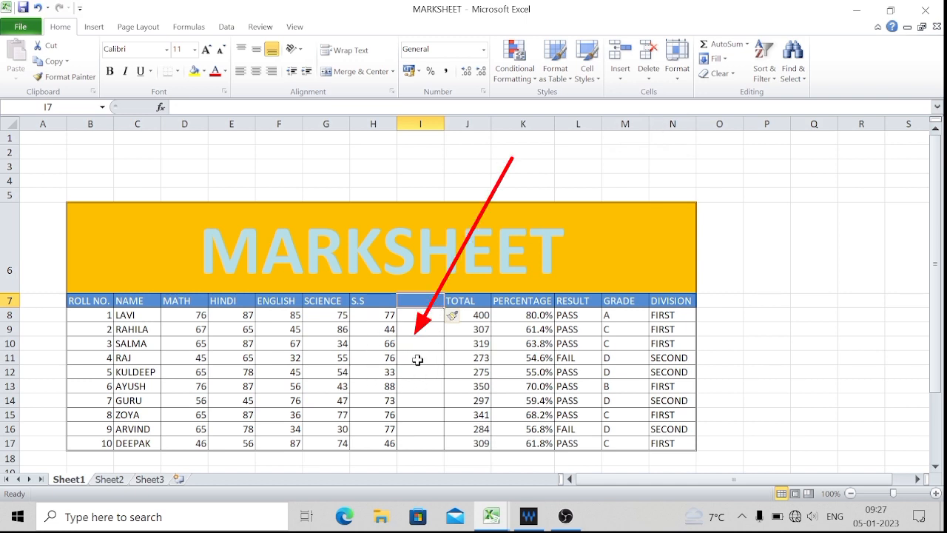
Insert a blank sheet column between the ENGLISH and SCIENCE columns
{"action": "left_click", "coordinate": [328, 301]}
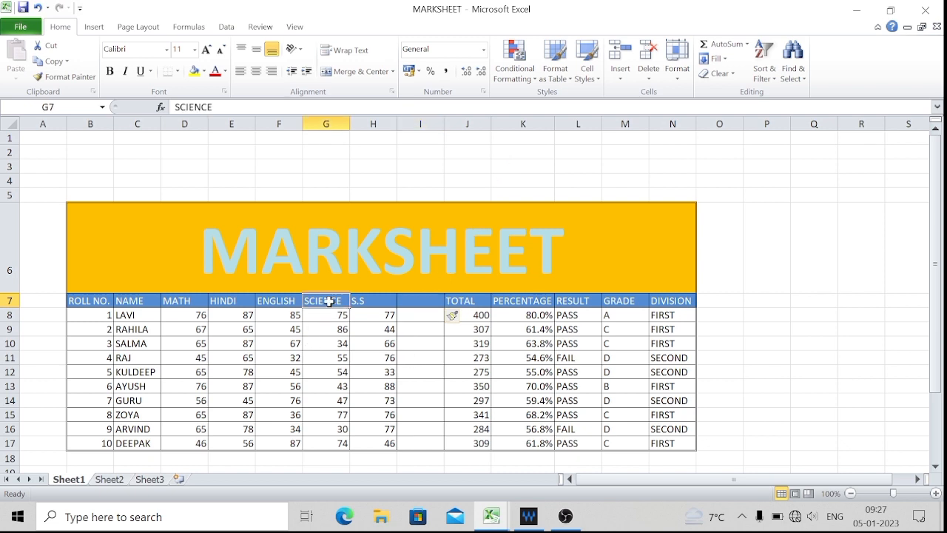
{"action": "left_click", "coordinate": [613, 82]}
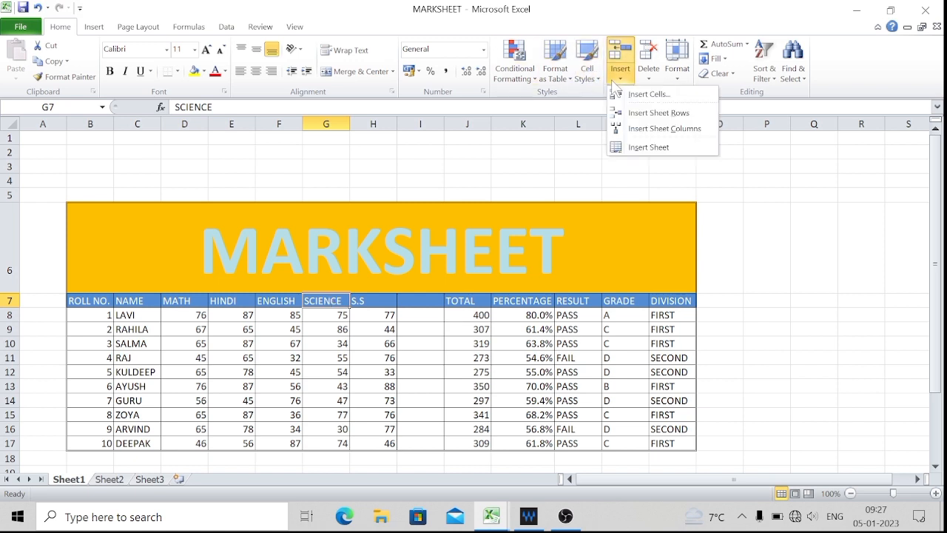
{"action": "left_click", "coordinate": [655, 129]}
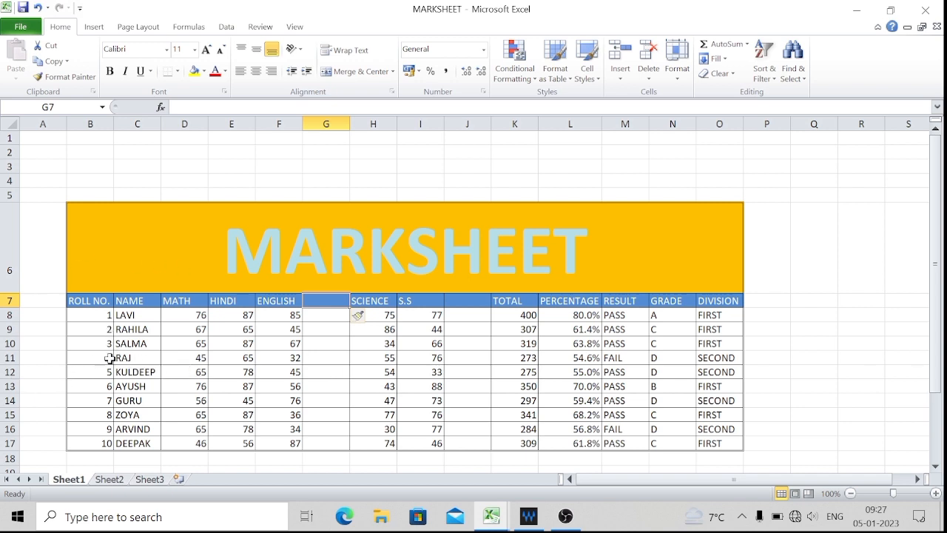
Insert two blank sheet rows between roll numbers 3 and 4, at row 11
{"action": "left_click", "coordinate": [139, 358]}
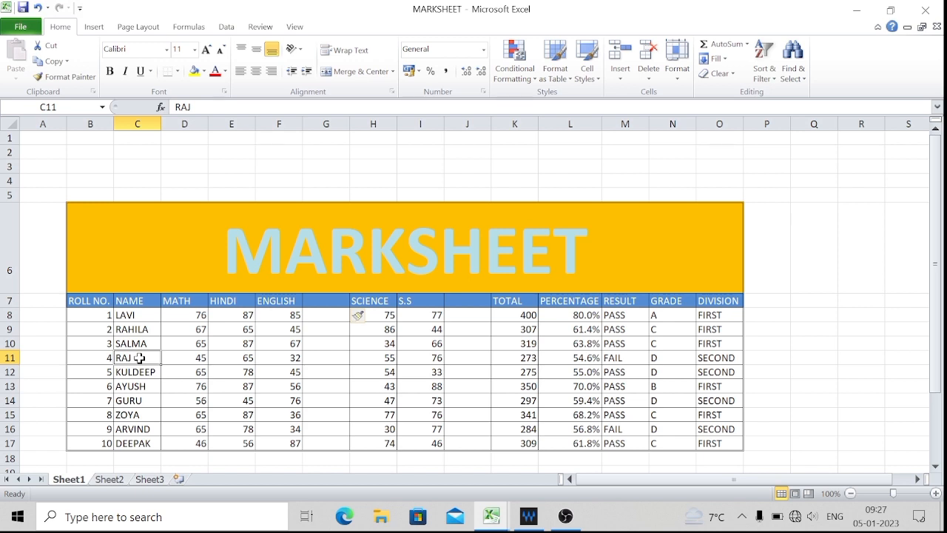
{"action": "left_click", "coordinate": [629, 79]}
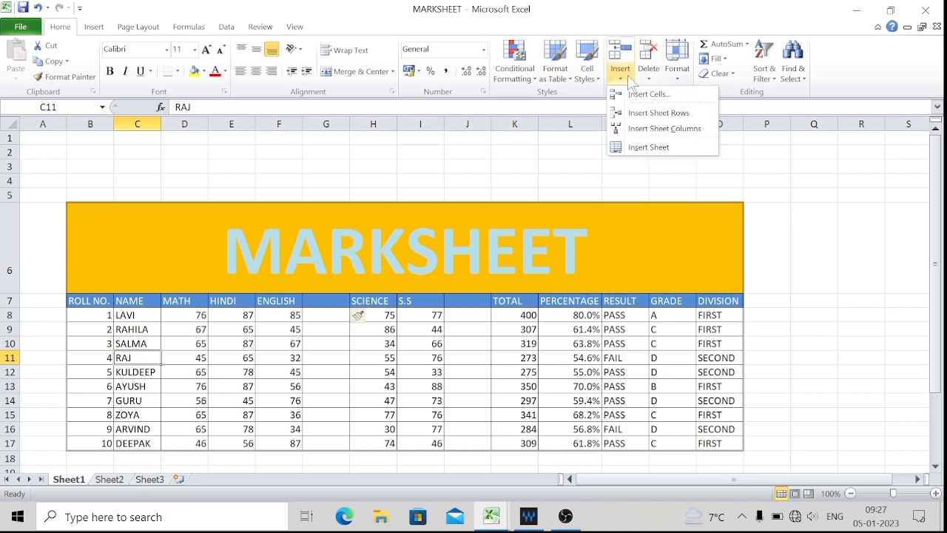
{"action": "left_click", "coordinate": [642, 112]}
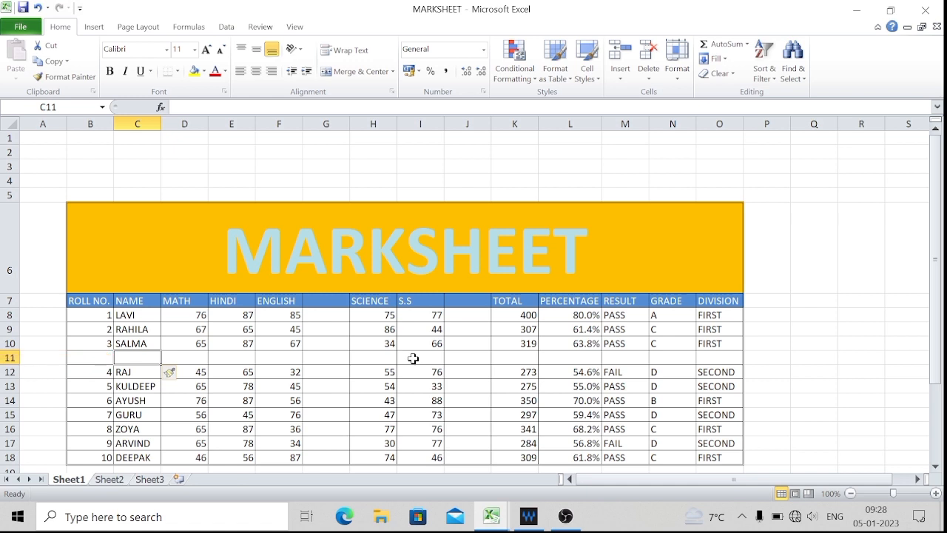
{"action": "left_click", "coordinate": [621, 80]}
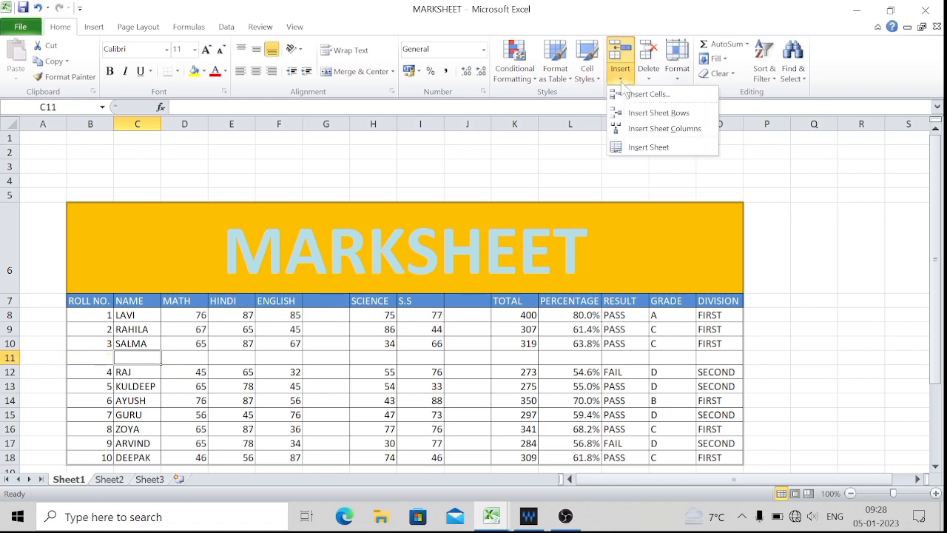
{"action": "left_click", "coordinate": [654, 115]}
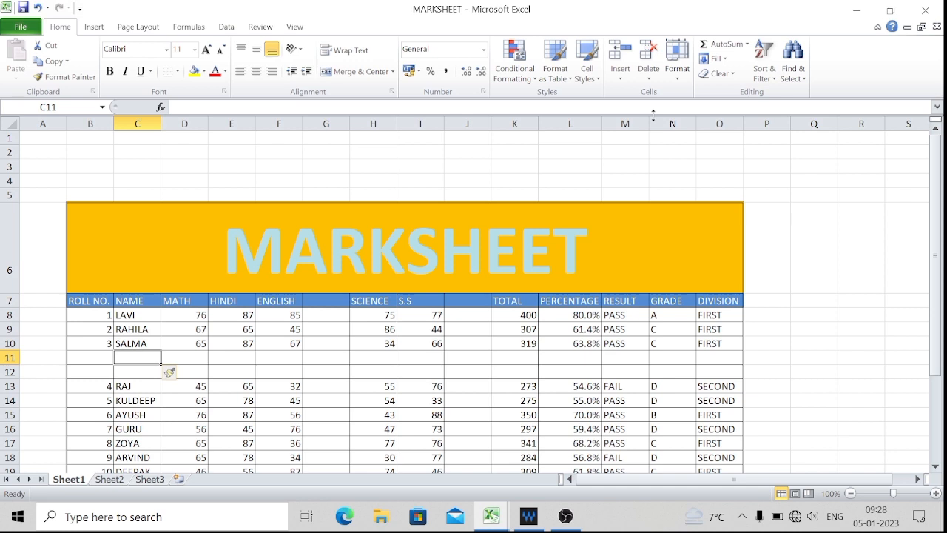
{"action": "left_click", "coordinate": [238, 469]}
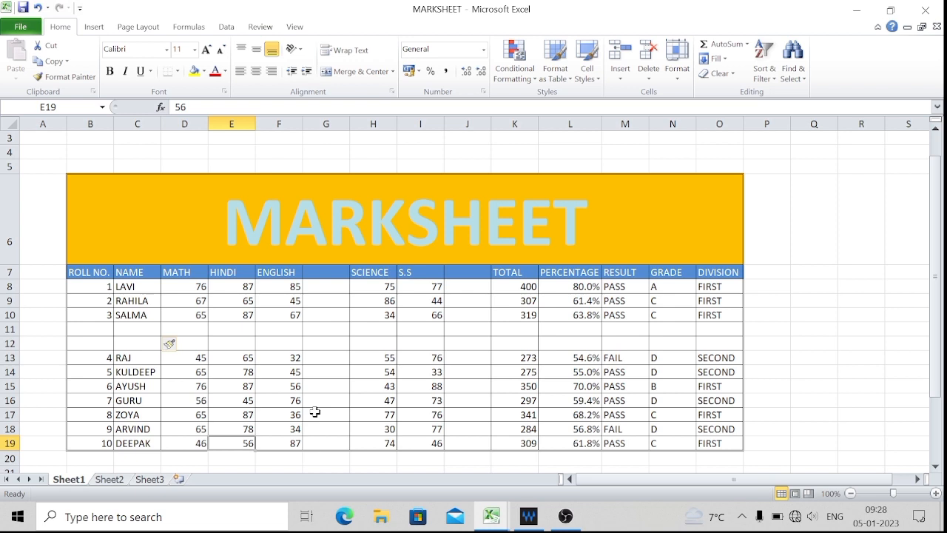
Insert a blank cell at C18 in the NAME column, shifting cells down and accepting the unmerging of merged cells
{"action": "left_click", "coordinate": [146, 430]}
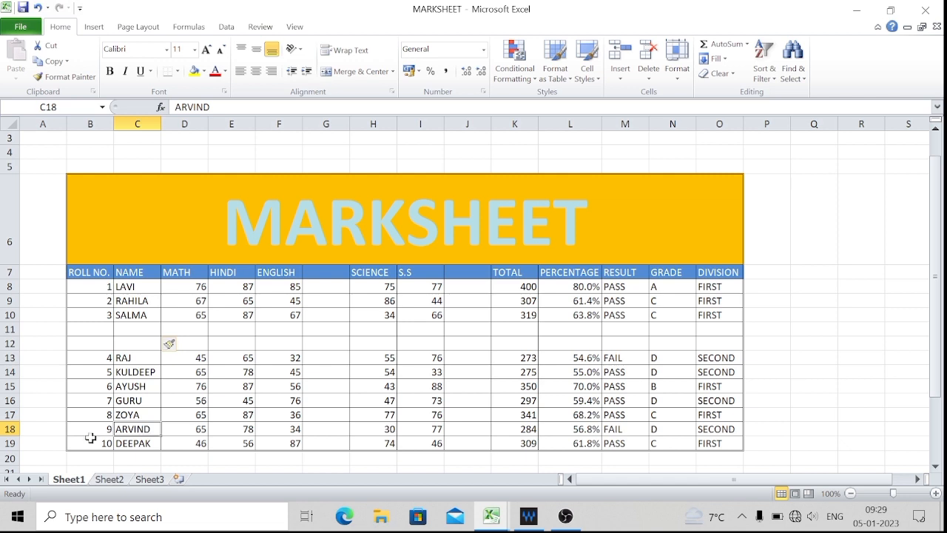
{"action": "double_click", "coordinate": [140, 429]}
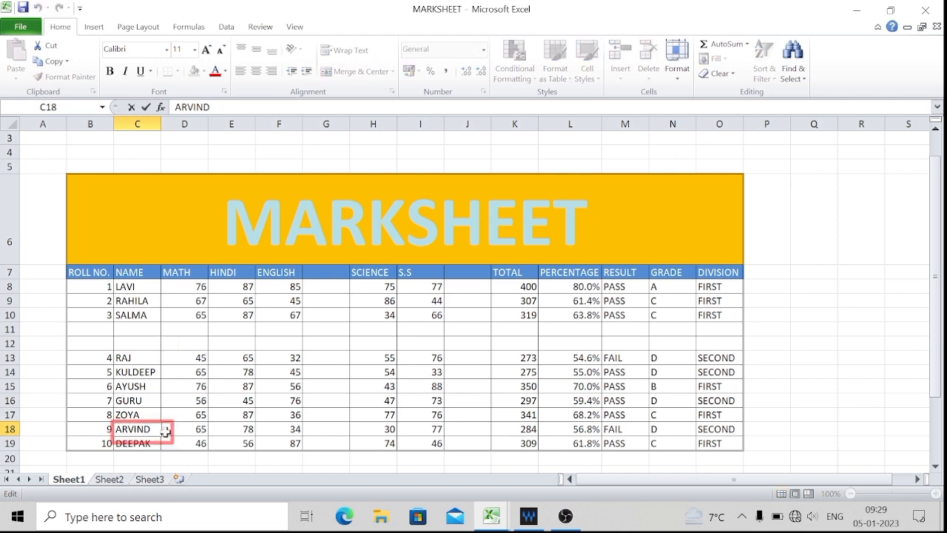
{"action": "left_click", "coordinate": [165, 431]}
{"action": "left_click", "coordinate": [130, 429]}
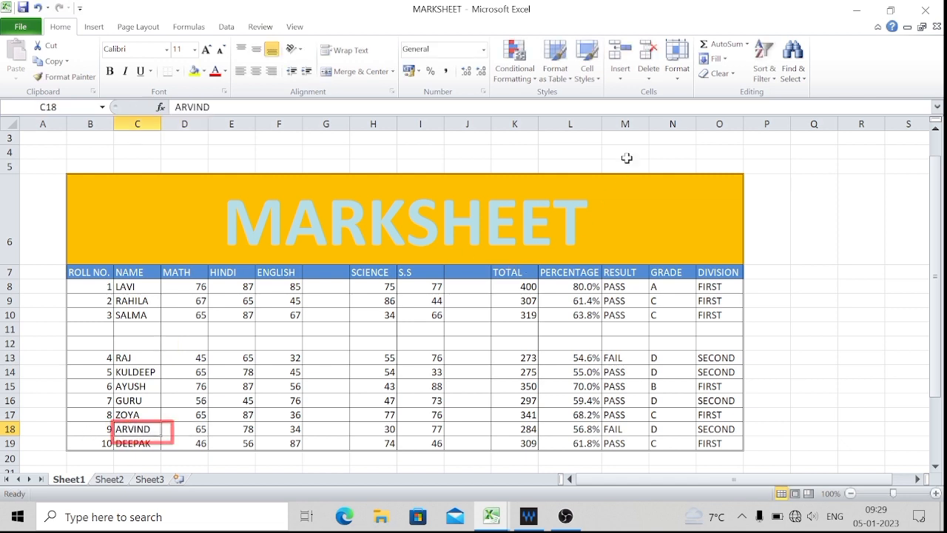
{"action": "left_click", "coordinate": [625, 76]}
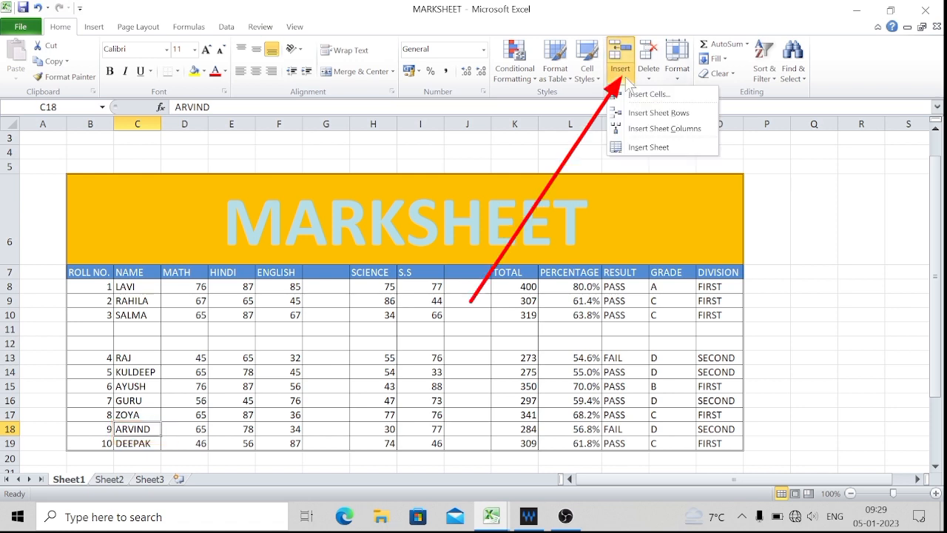
{"action": "left_click", "coordinate": [672, 99]}
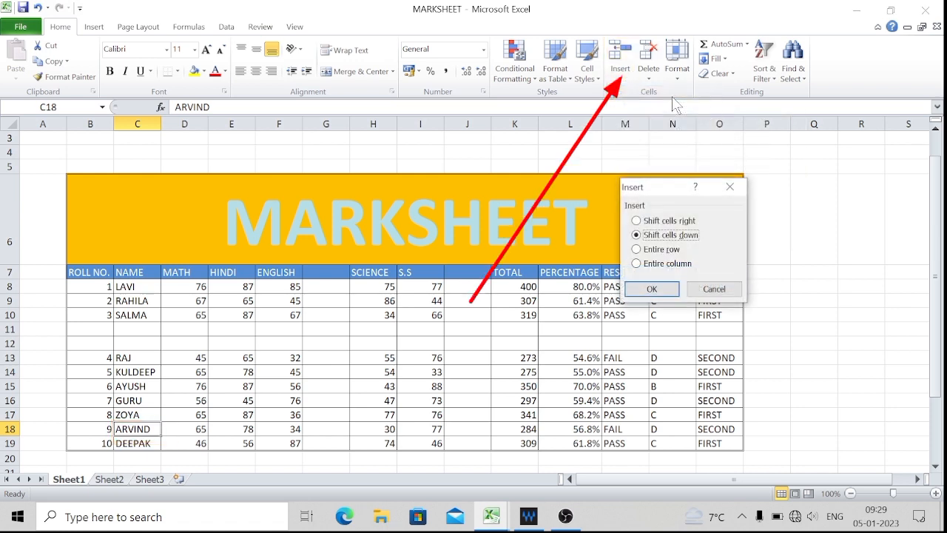
{"action": "left_click_drag", "start_coordinate": [671, 185], "coordinate": [725, 144]}
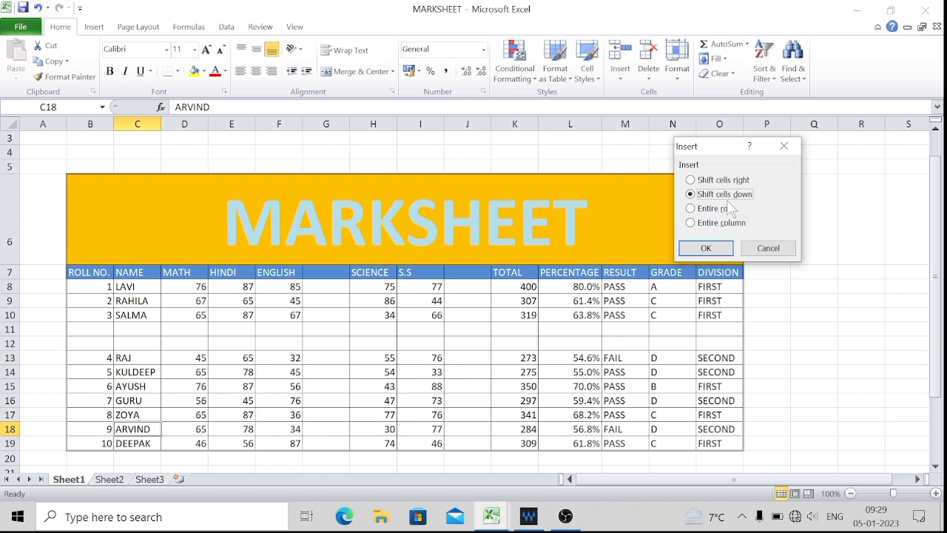
{"action": "left_click", "coordinate": [706, 248]}
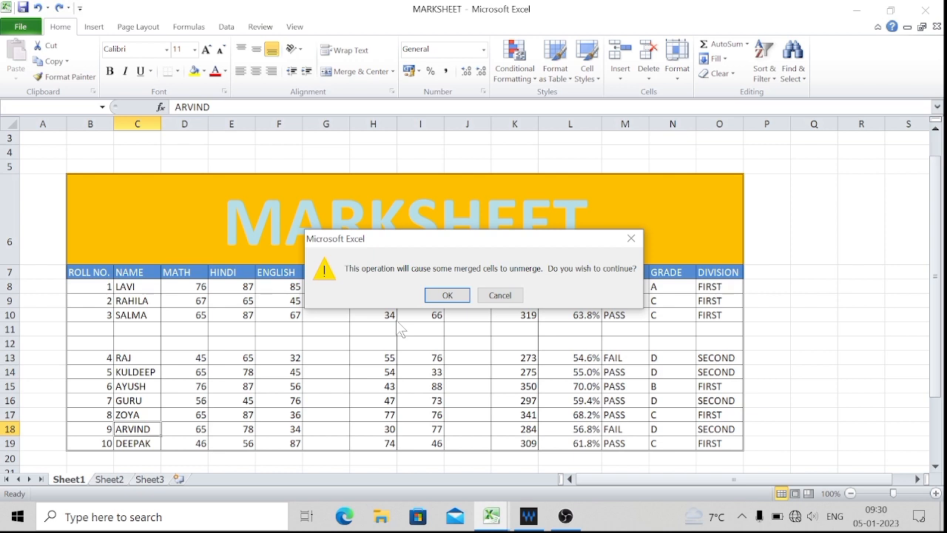
{"action": "left_click", "coordinate": [456, 295]}
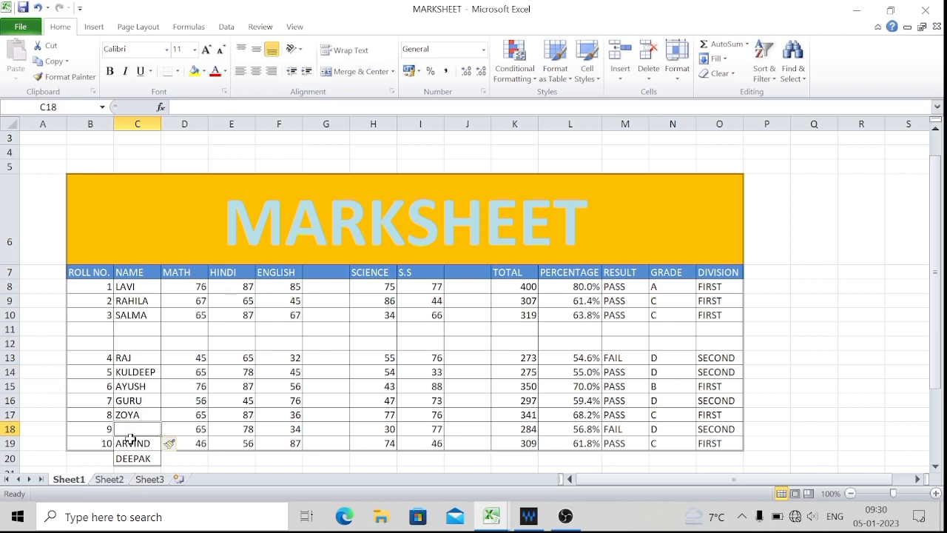
Insert a blank cell at C16 in the row of roll number 7, shifting cells right
{"action": "left_click", "coordinate": [125, 402]}
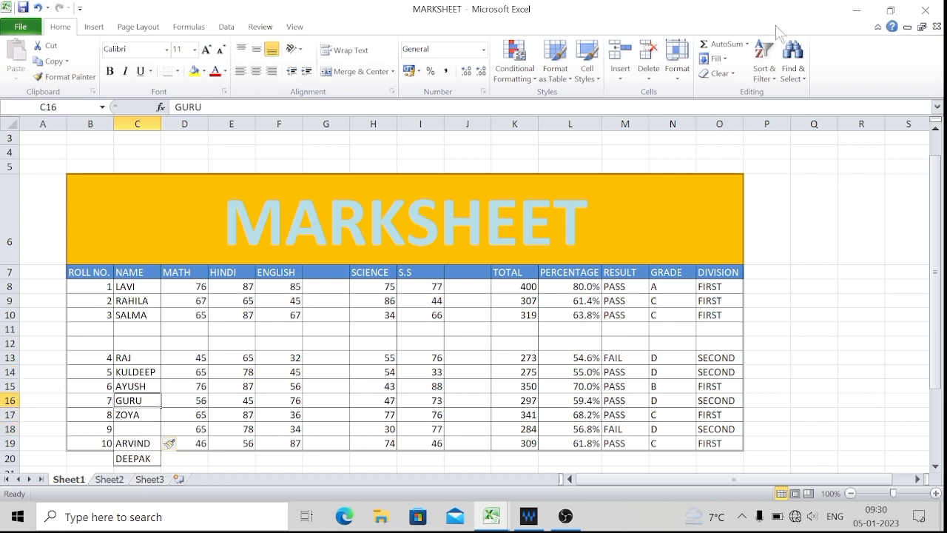
{"action": "left_click", "coordinate": [628, 77]}
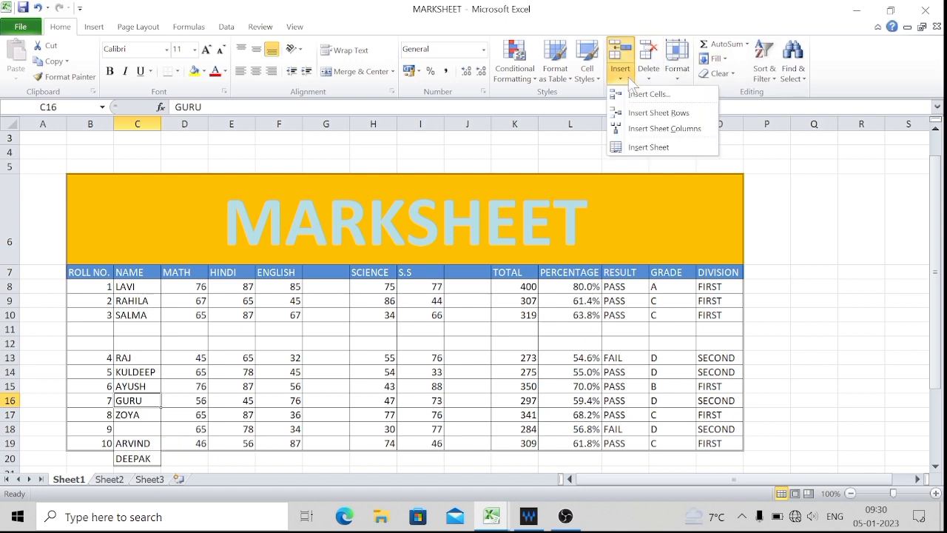
{"action": "left_click", "coordinate": [638, 93]}
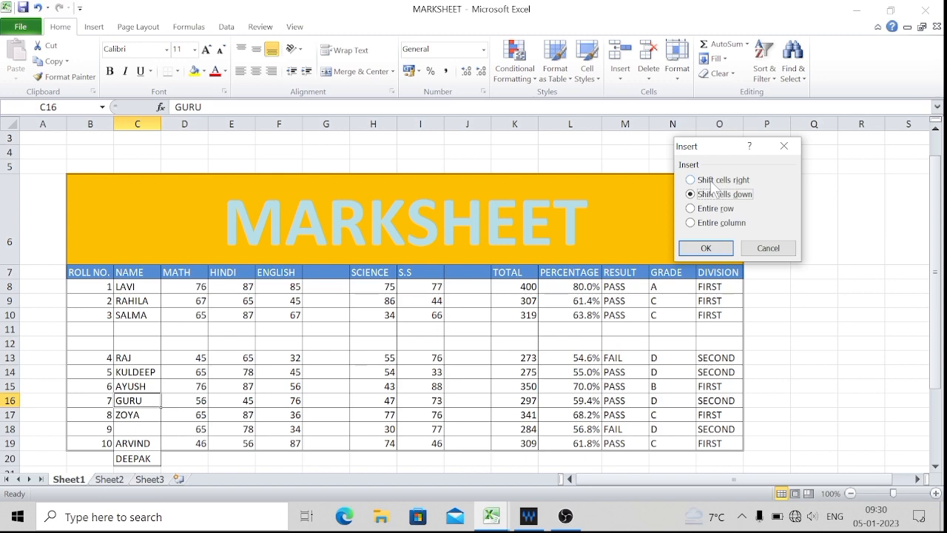
{"action": "left_click", "coordinate": [712, 182]}
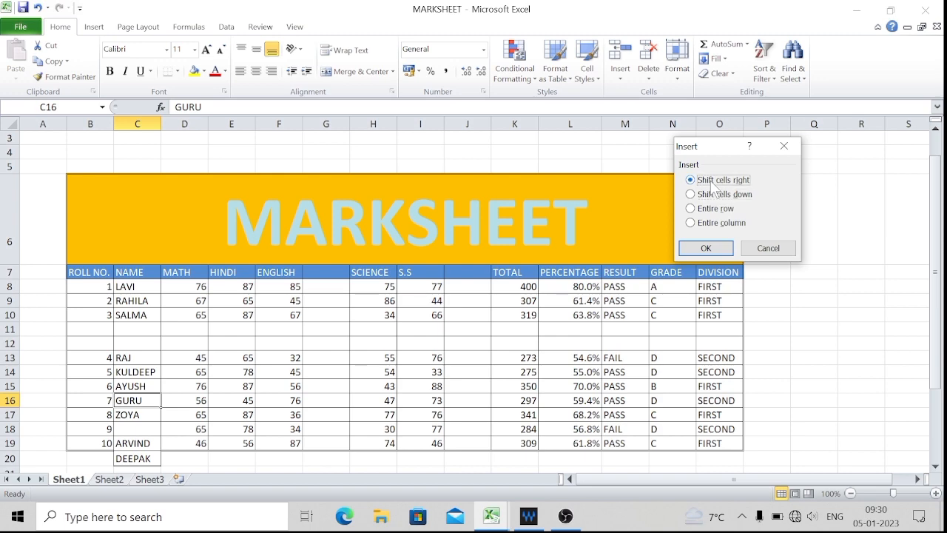
{"action": "left_click", "coordinate": [703, 249]}
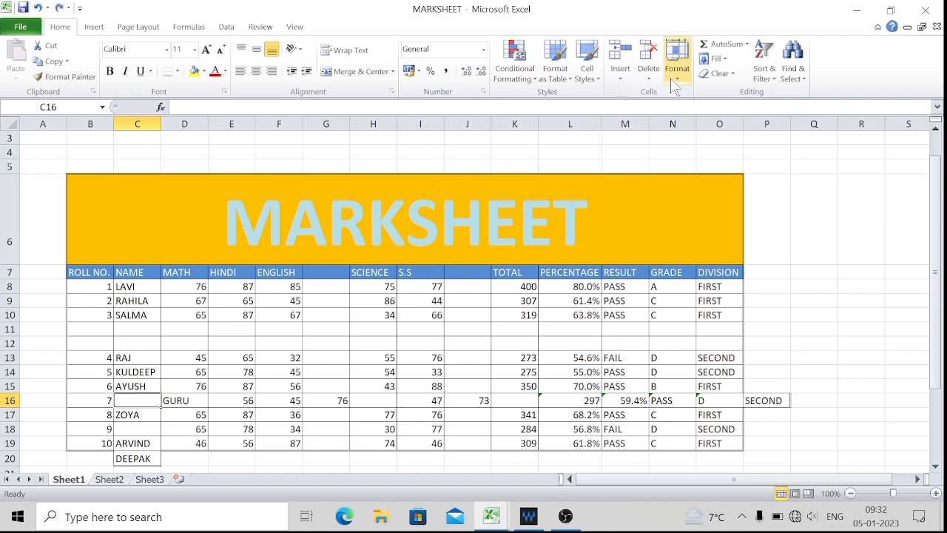
Delete the blank cell C16, shifting the rest of the row left
{"action": "left_click", "coordinate": [648, 80]}
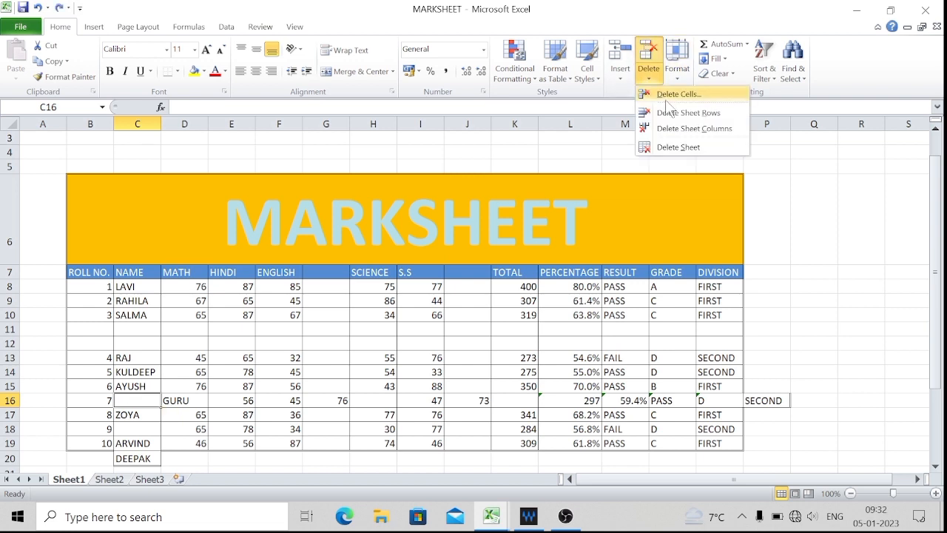
{"action": "left_click", "coordinate": [670, 94]}
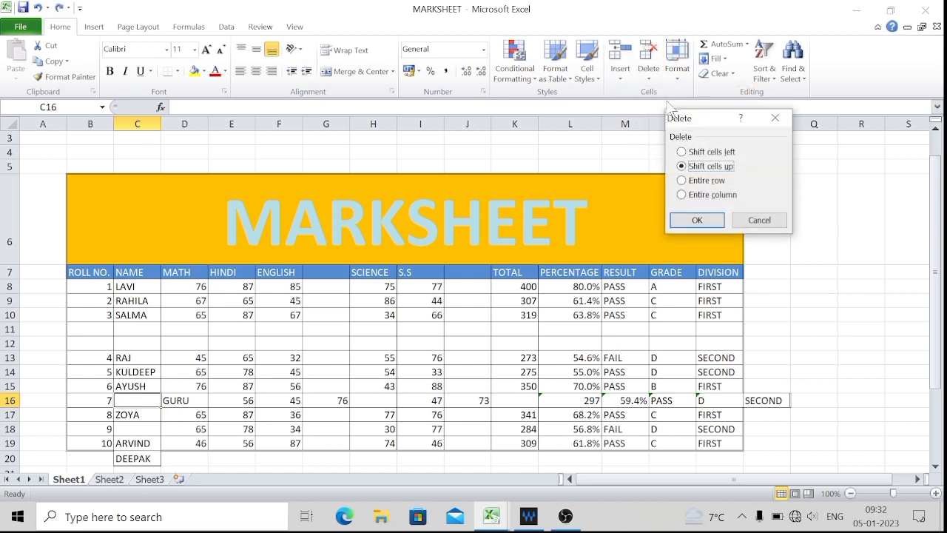
{"action": "left_click", "coordinate": [699, 152]}
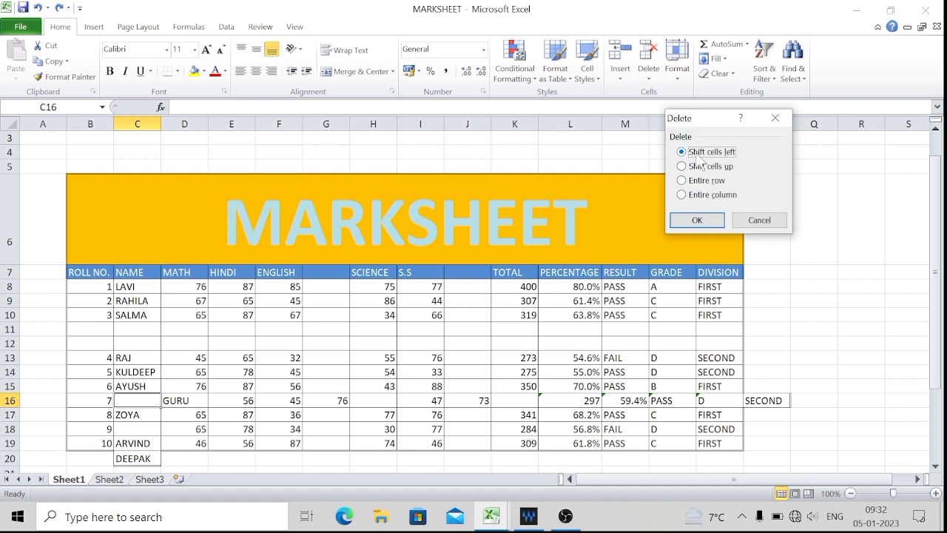
{"action": "left_click", "coordinate": [703, 217]}
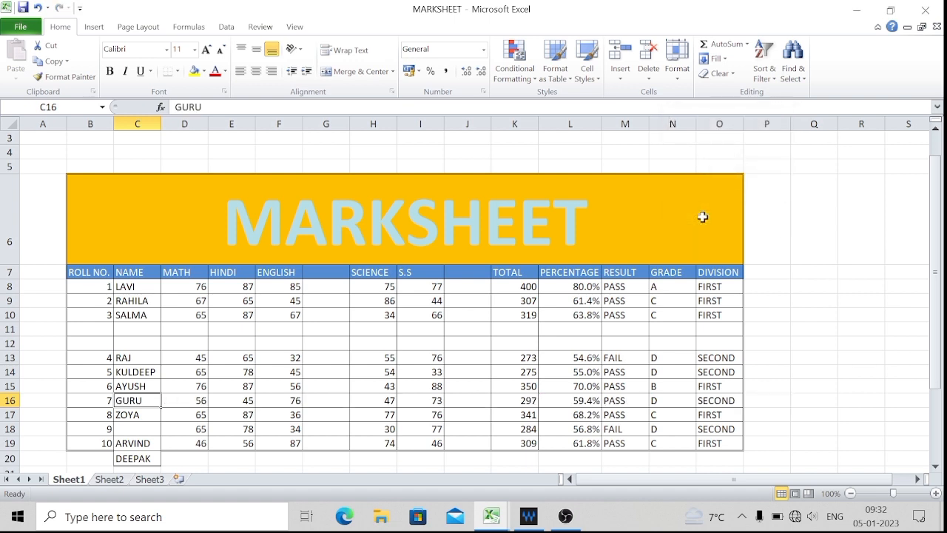
Delete the blank cell C18 in the NAME column, shifting cells up
{"action": "left_click", "coordinate": [136, 427]}
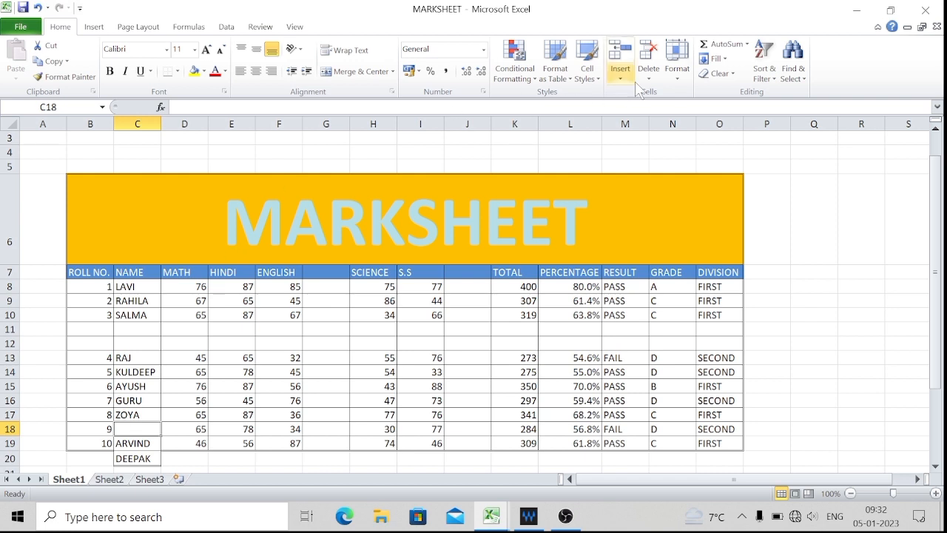
{"action": "left_click", "coordinate": [655, 73]}
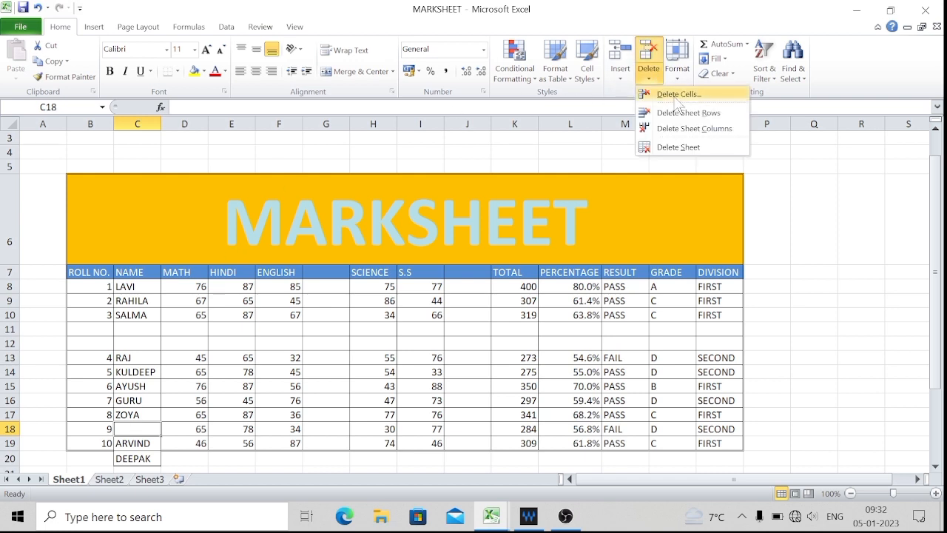
{"action": "left_click", "coordinate": [677, 94]}
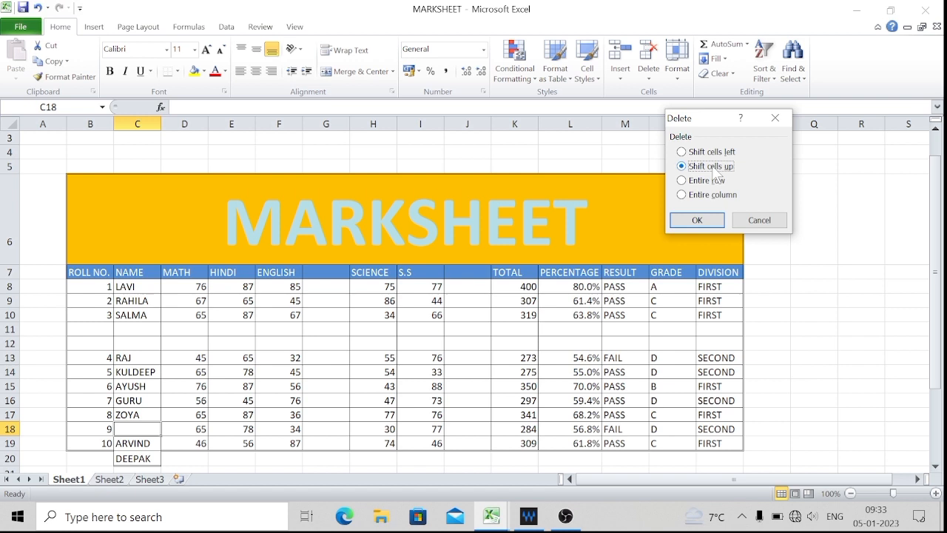
{"action": "left_click", "coordinate": [699, 216]}
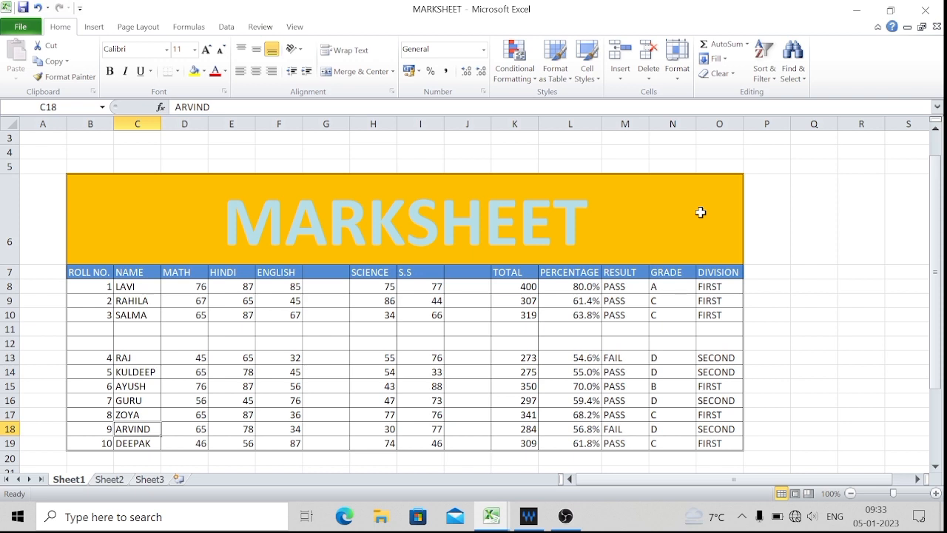
Delete the two blank sheet rows 11 and 12 between roll numbers 3 and 4
{"action": "left_click", "coordinate": [89, 331]}
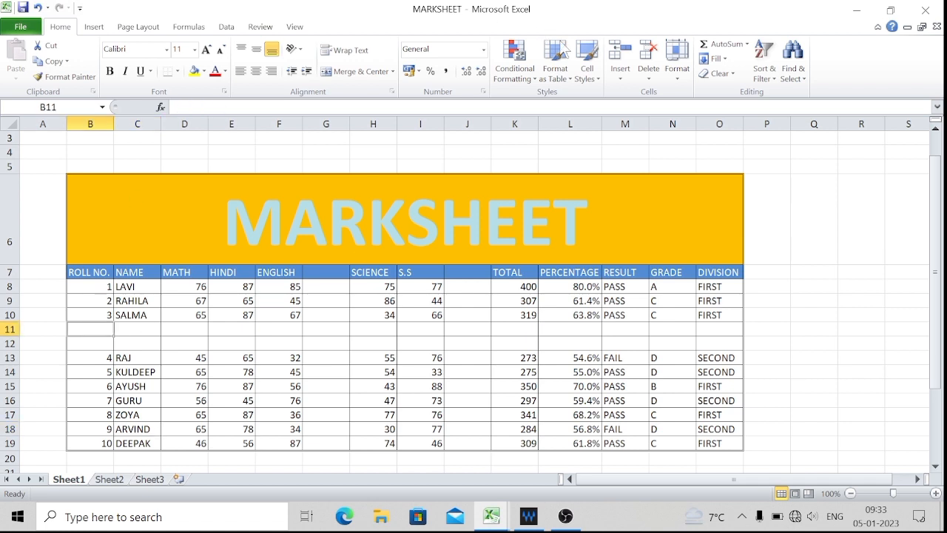
{"action": "left_click", "coordinate": [649, 74]}
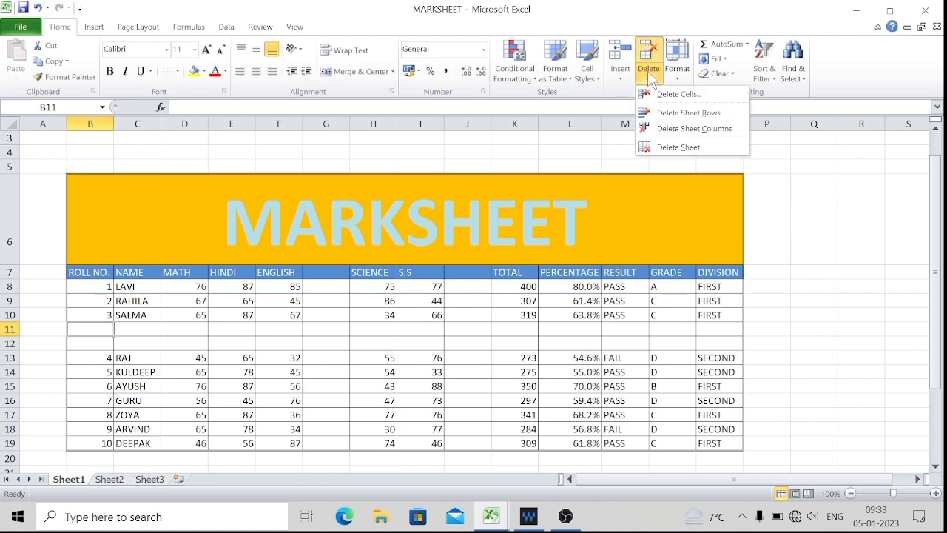
{"action": "left_click", "coordinate": [695, 114]}
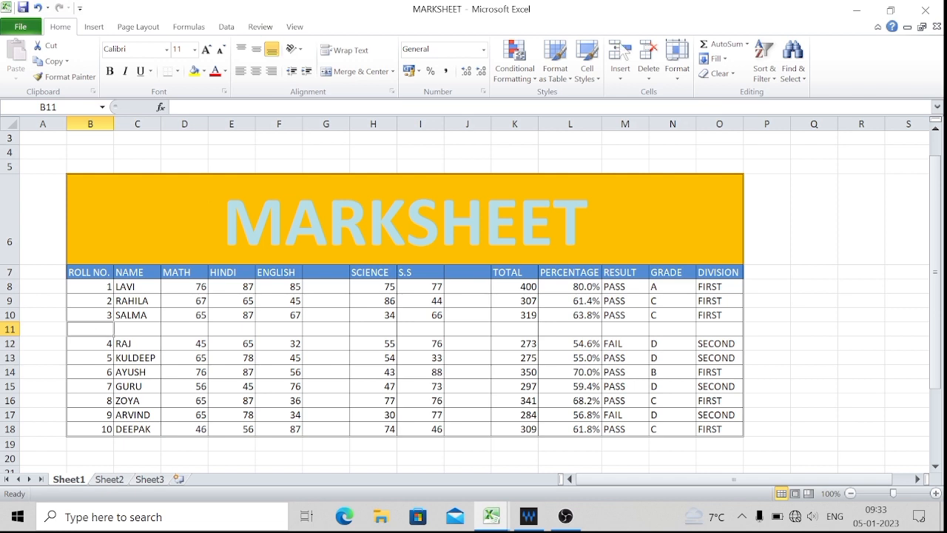
{"action": "left_click", "coordinate": [650, 77]}
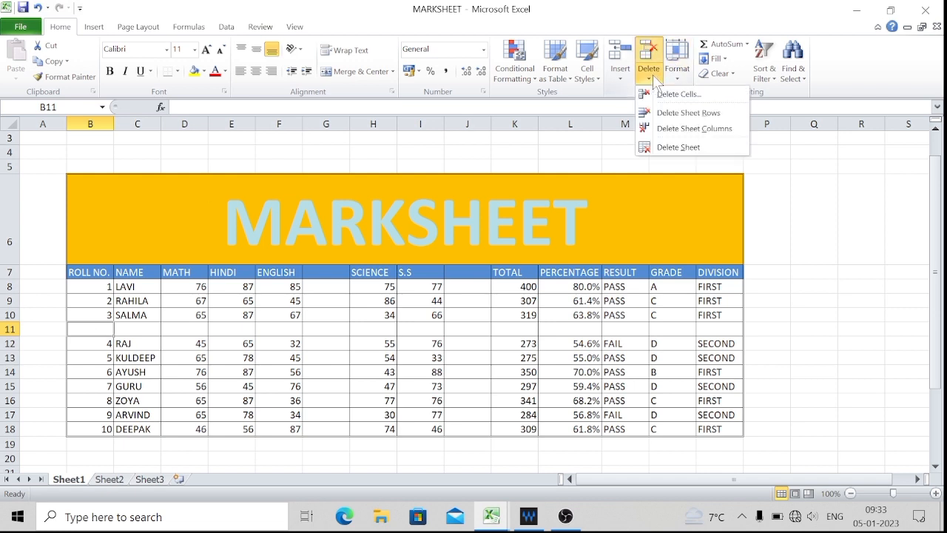
{"action": "left_click", "coordinate": [687, 112]}
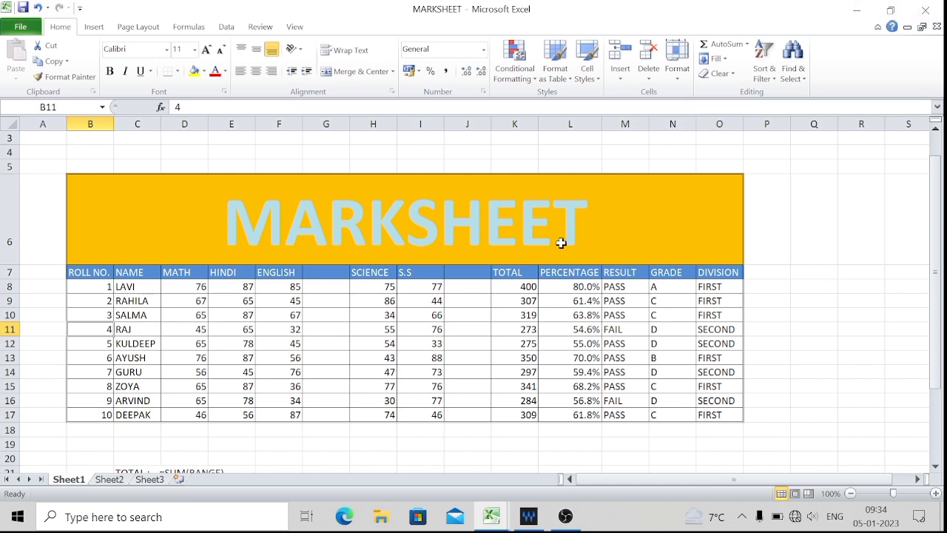
Delete the blank sheet column between ENGLISH and SCIENCE and the one between S.S and TOTAL
{"action": "left_click", "coordinate": [323, 273]}
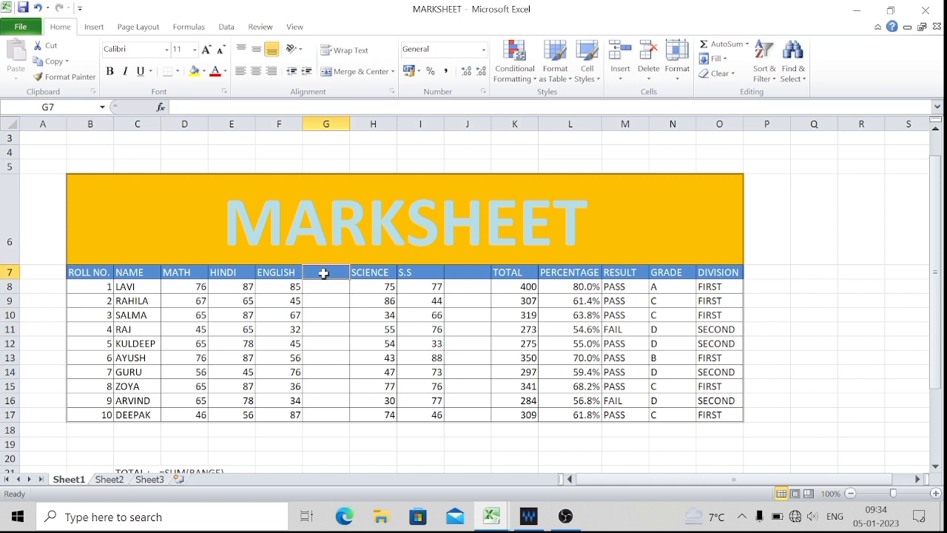
{"action": "left_click", "coordinate": [651, 80]}
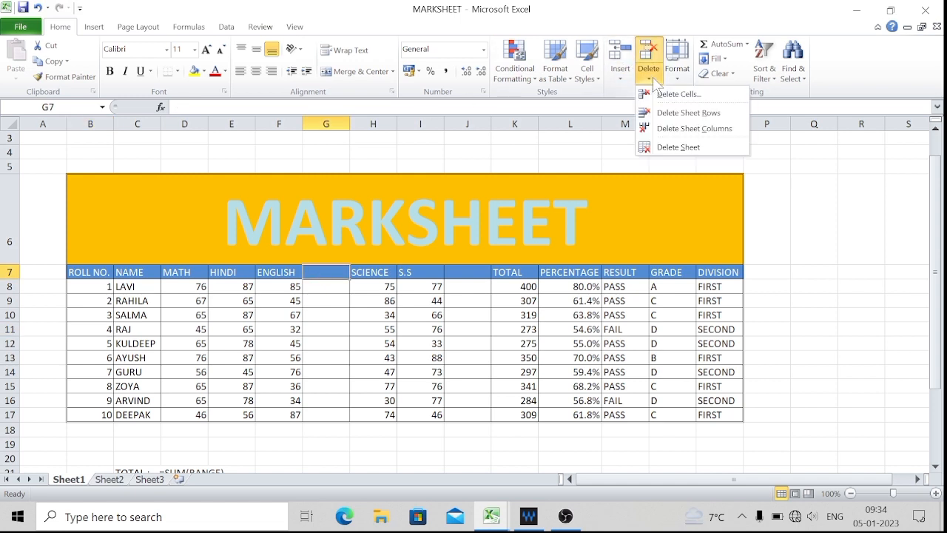
{"action": "left_click", "coordinate": [700, 130]}
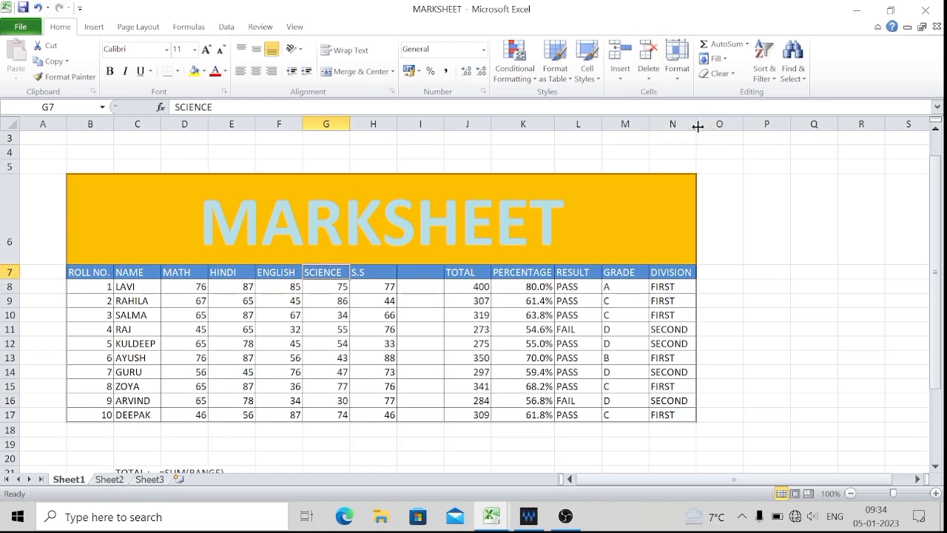
{"action": "left_click", "coordinate": [422, 273]}
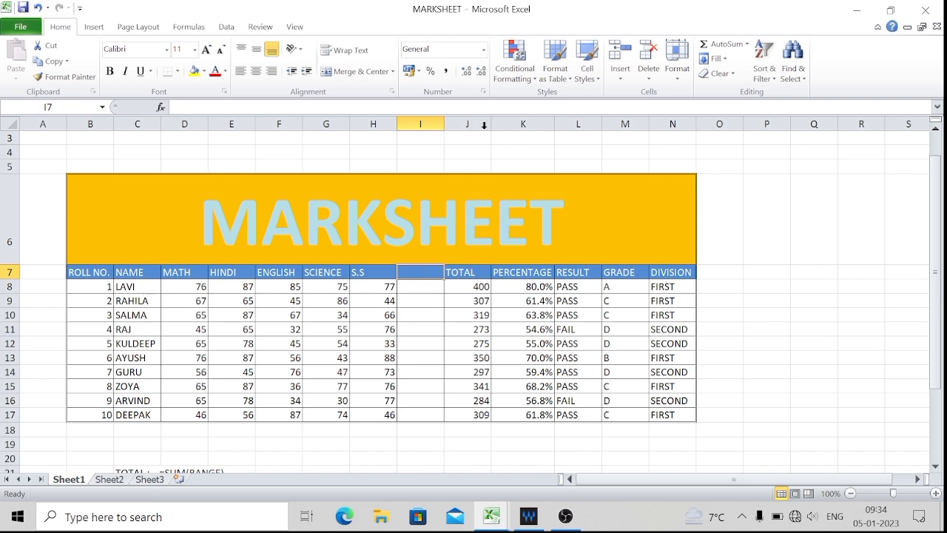
{"action": "left_click", "coordinate": [644, 77]}
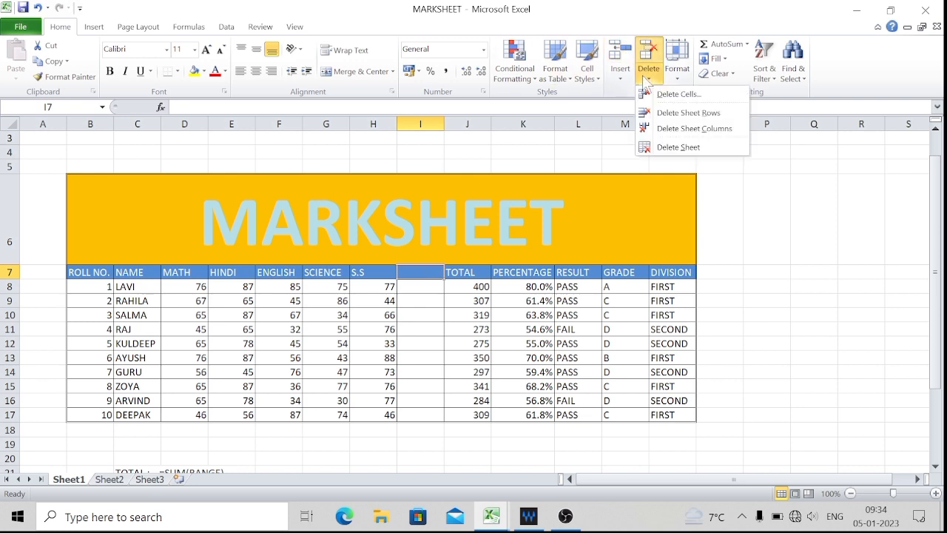
{"action": "left_click", "coordinate": [695, 129]}
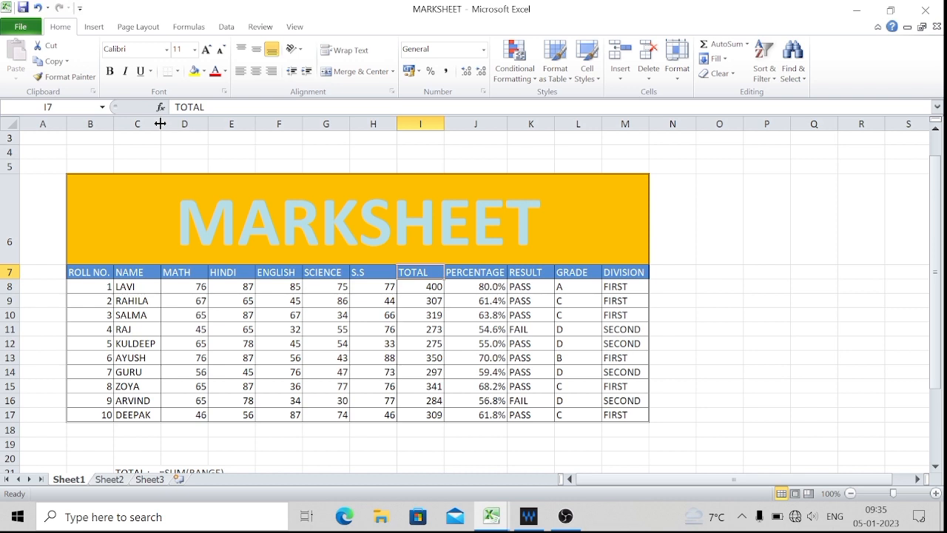
Widen the NAME column and increase the height of header row 7 by resizing them manually
{"action": "left_click_drag", "start_coordinate": [160, 124], "coordinate": [199, 120]}
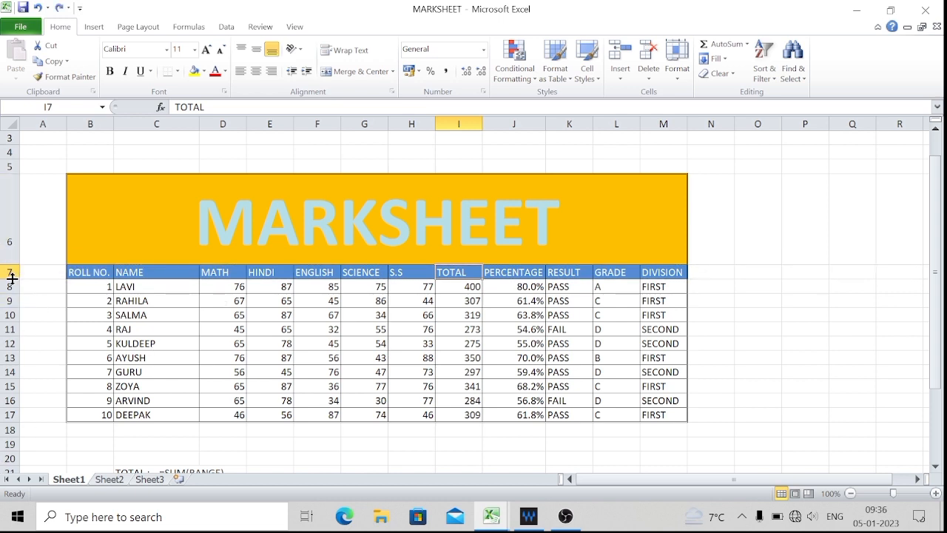
{"action": "left_click_drag", "start_coordinate": [12, 278], "coordinate": [11, 301]}
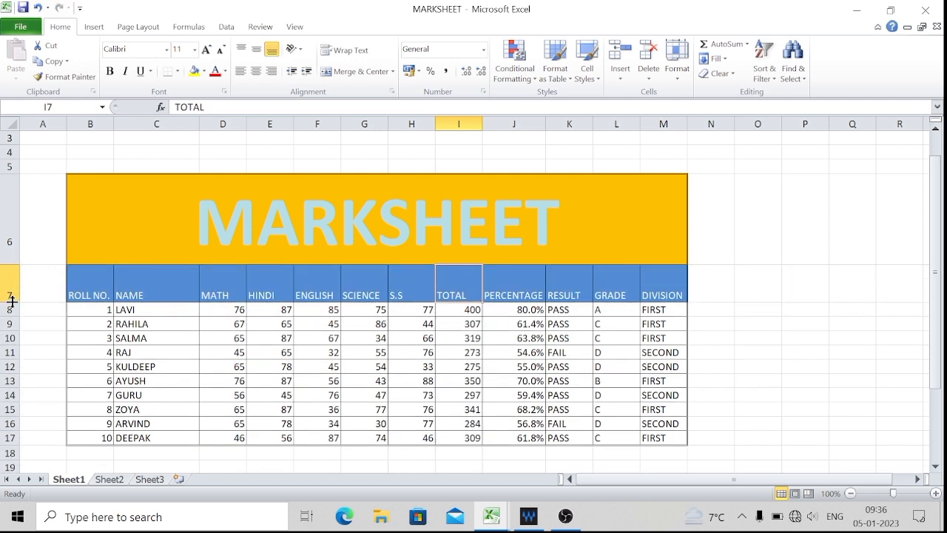
{"action": "left_click", "coordinate": [150, 280]}
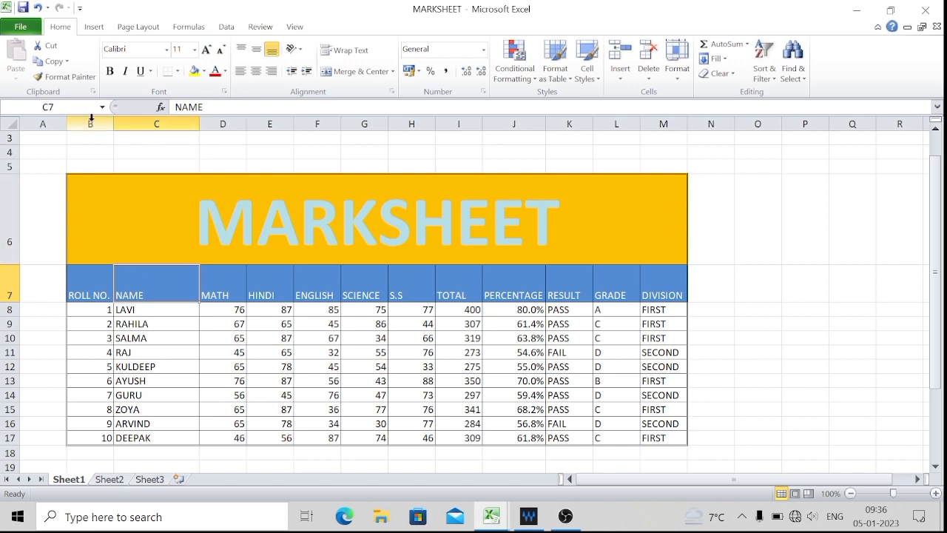
Widen all marksheet columns B through M together to one equal, larger width
{"action": "left_click_drag", "start_coordinate": [91, 119], "coordinate": [658, 103]}
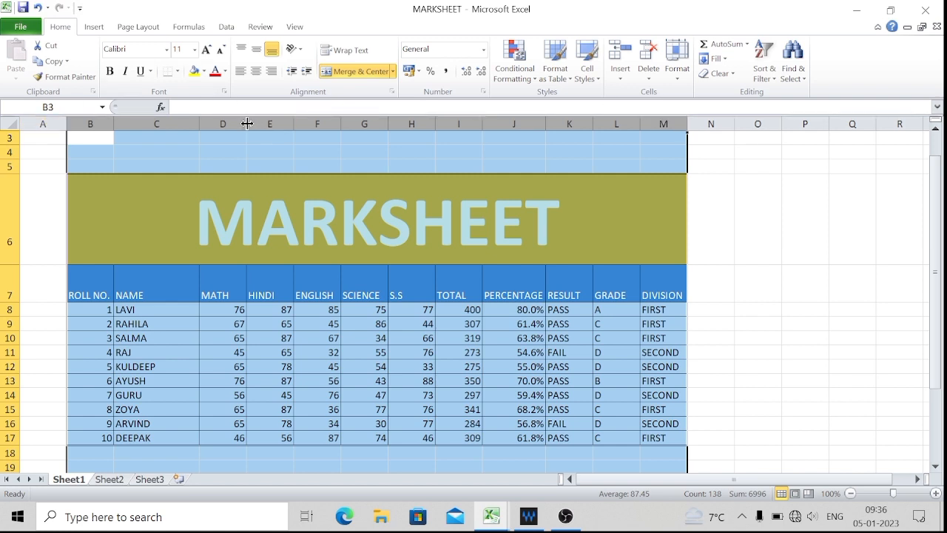
{"action": "left_click_drag", "start_coordinate": [247, 123], "coordinate": [286, 113]}
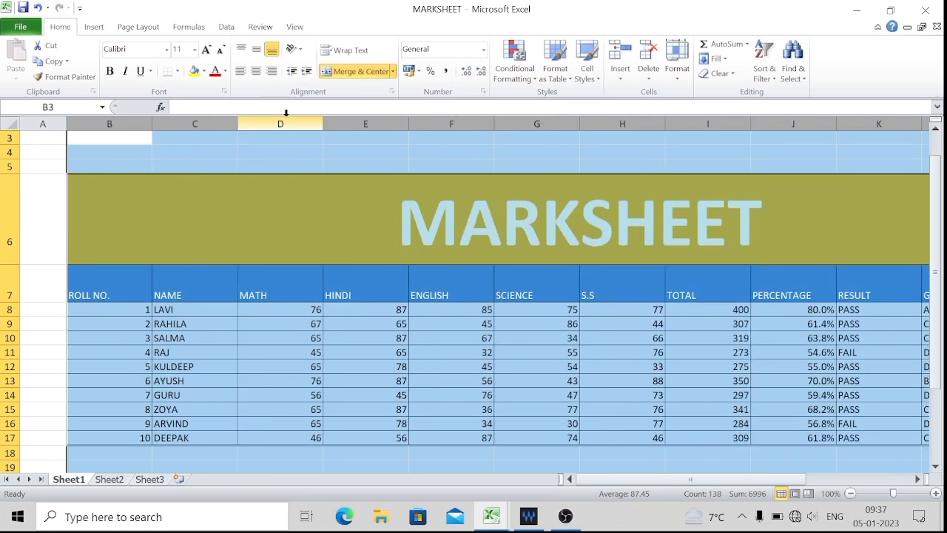
{"action": "left_click", "coordinate": [481, 201]}
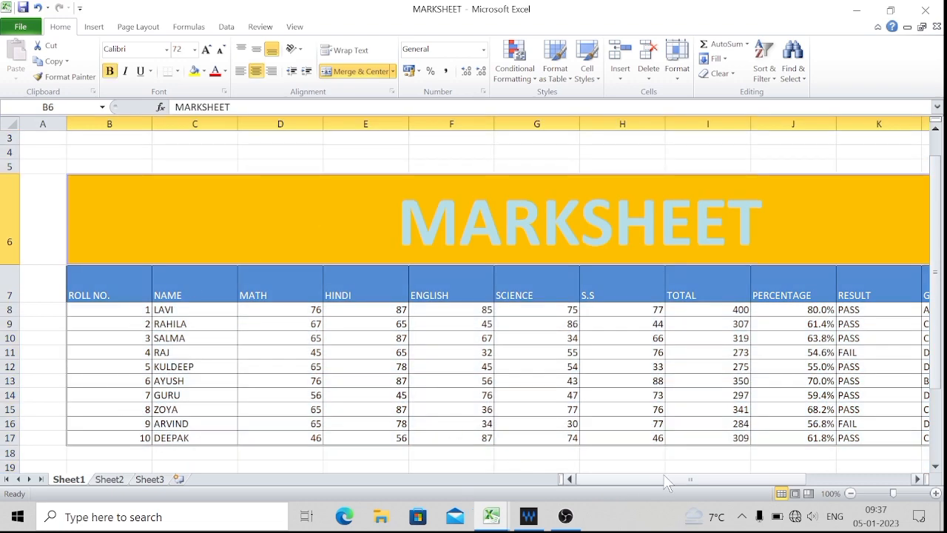
{"action": "mouse_move", "coordinate": [667, 476]}
{"action": "left_mouse_down"}
{"action": "mouse_move", "coordinate": [791, 480]}
{"action": "mouse_move", "coordinate": [666, 491]}
{"action": "left_mouse_up"}
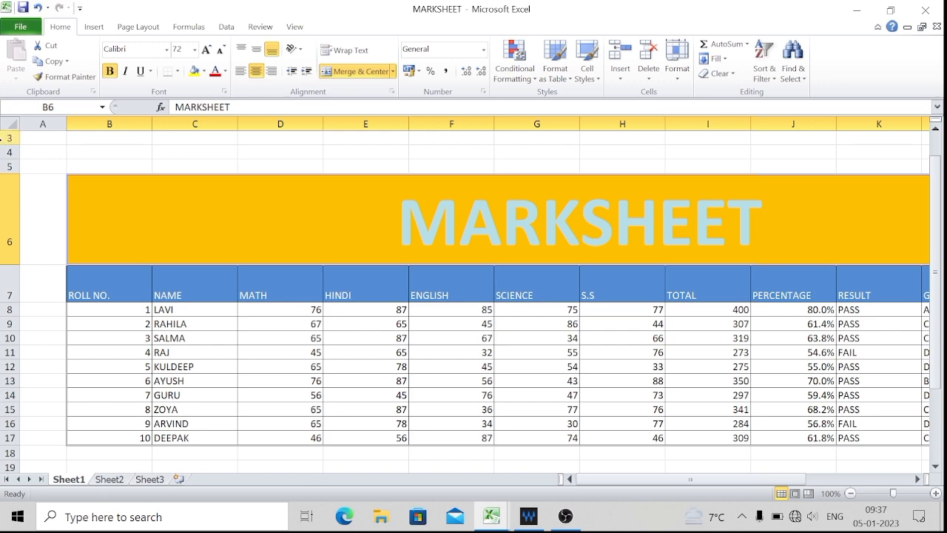
Resize rows 3 through 17 together to one equal, larger height
{"action": "left_click_drag", "start_coordinate": [9, 138], "coordinate": [9, 266]}
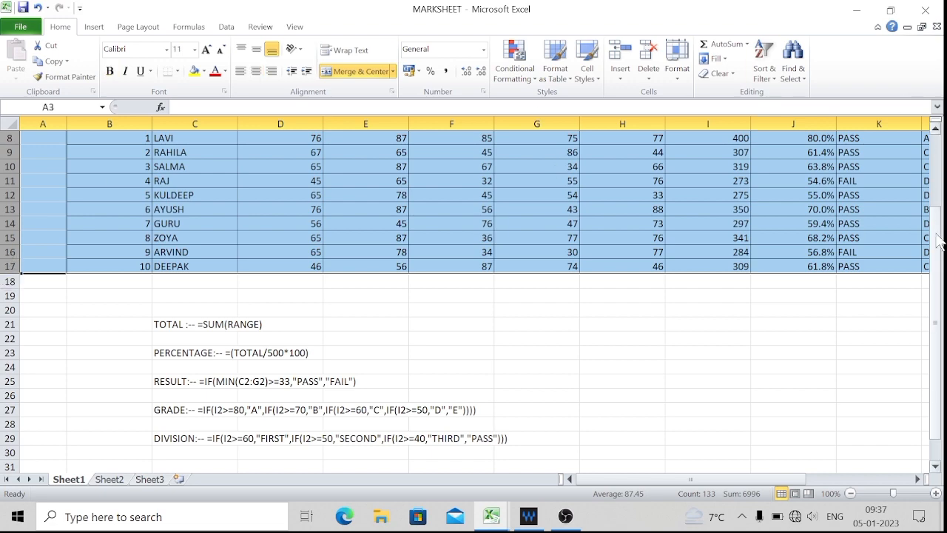
{"action": "left_click_drag", "start_coordinate": [938, 241], "coordinate": [937, 244]}
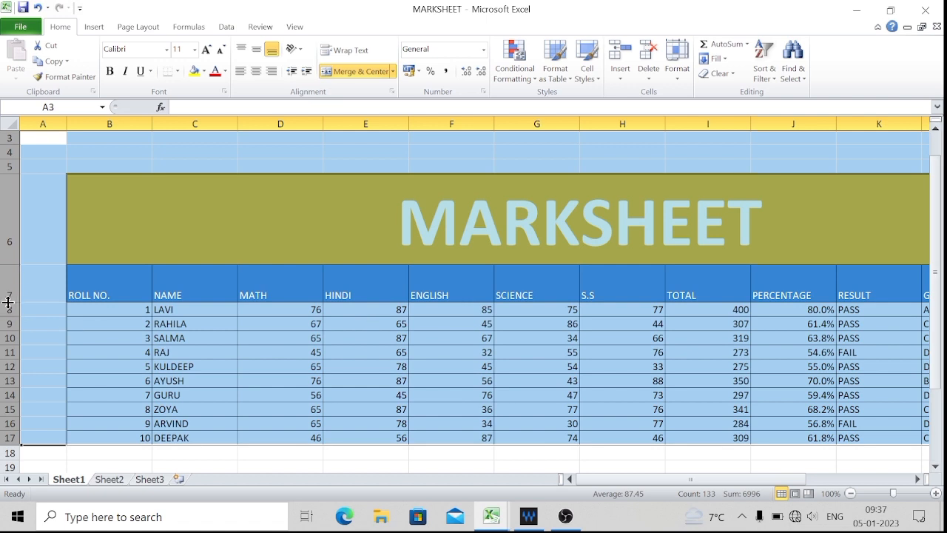
{"action": "mouse_move", "coordinate": [7, 302]}
{"action": "left_mouse_down"}
{"action": "mouse_move", "coordinate": [8, 279]}
{"action": "mouse_move", "coordinate": [8, 308]}
{"action": "left_mouse_up"}
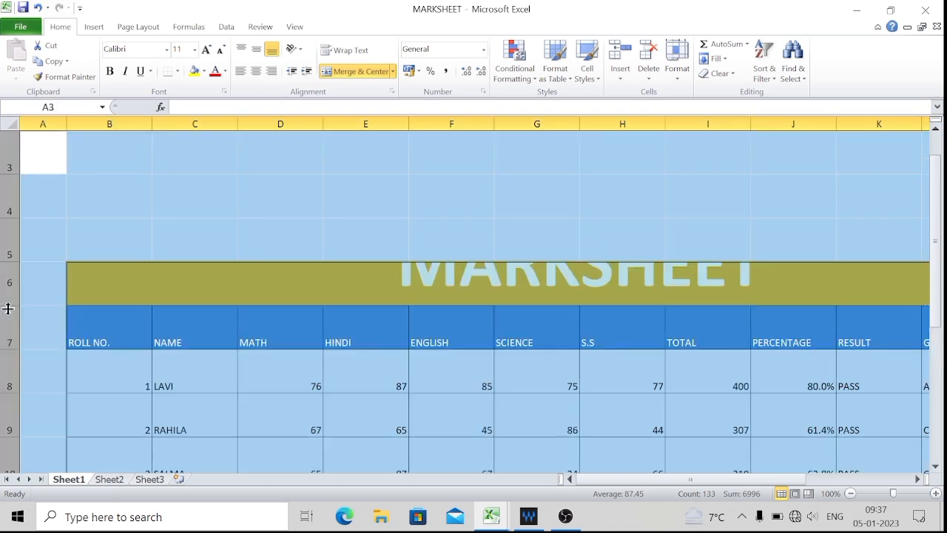
{"action": "left_click_drag", "start_coordinate": [937, 244], "coordinate": [939, 279]}
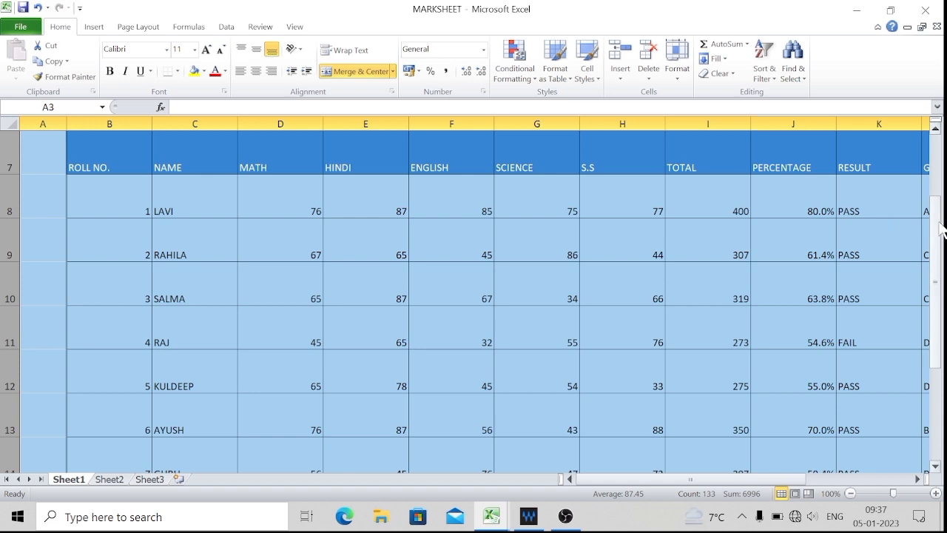
{"action": "left_click_drag", "start_coordinate": [937, 208], "coordinate": [938, 177]}
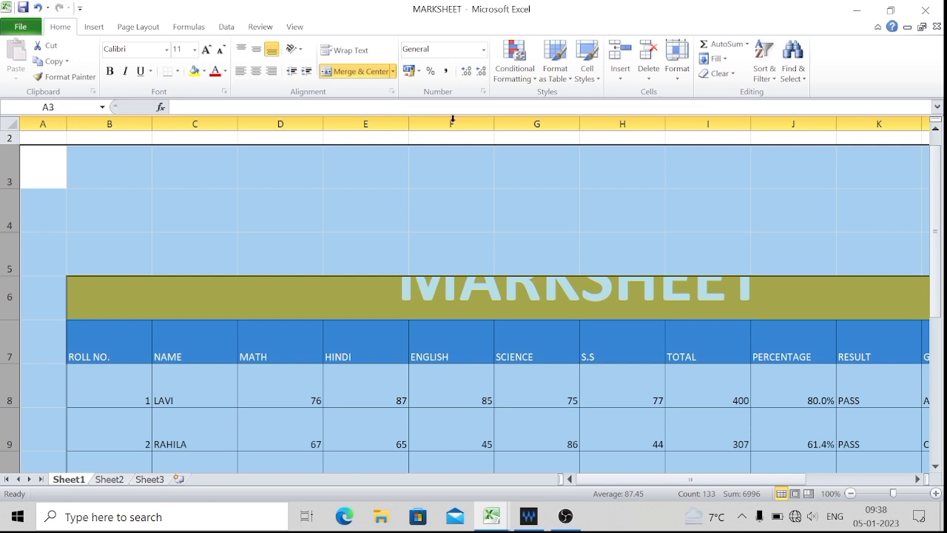
Apply AutoFit Row Height to the selected rows 3 through 17
{"action": "left_click", "coordinate": [677, 85]}
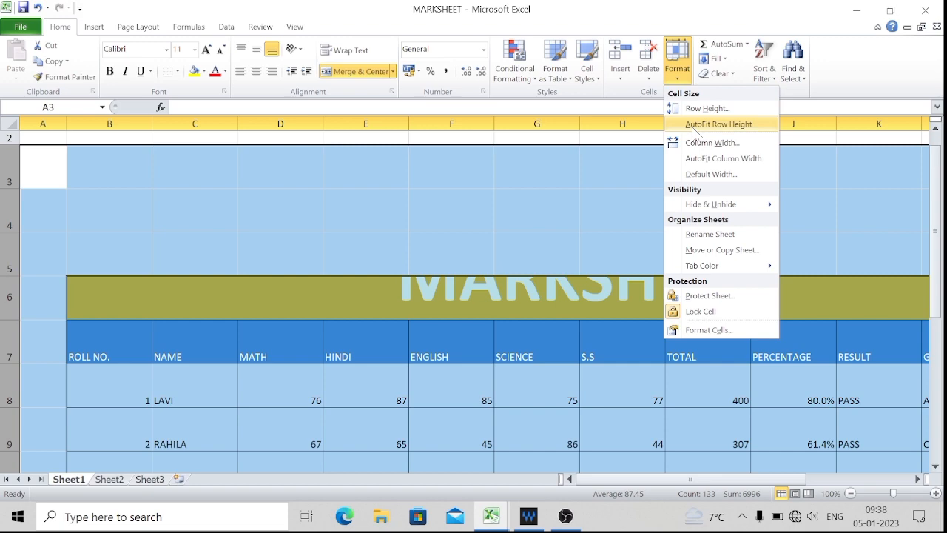
{"action": "left_click", "coordinate": [692, 124]}
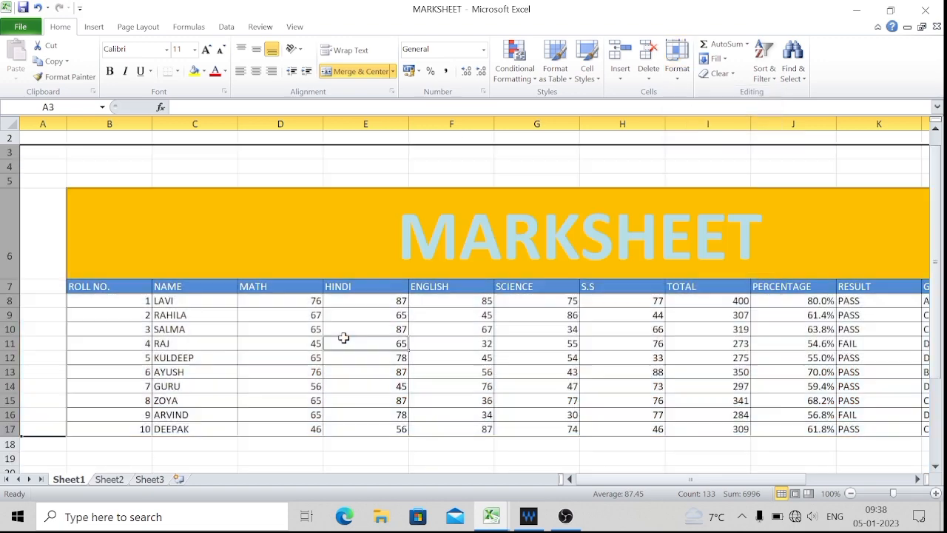
{"action": "left_click", "coordinate": [344, 338]}
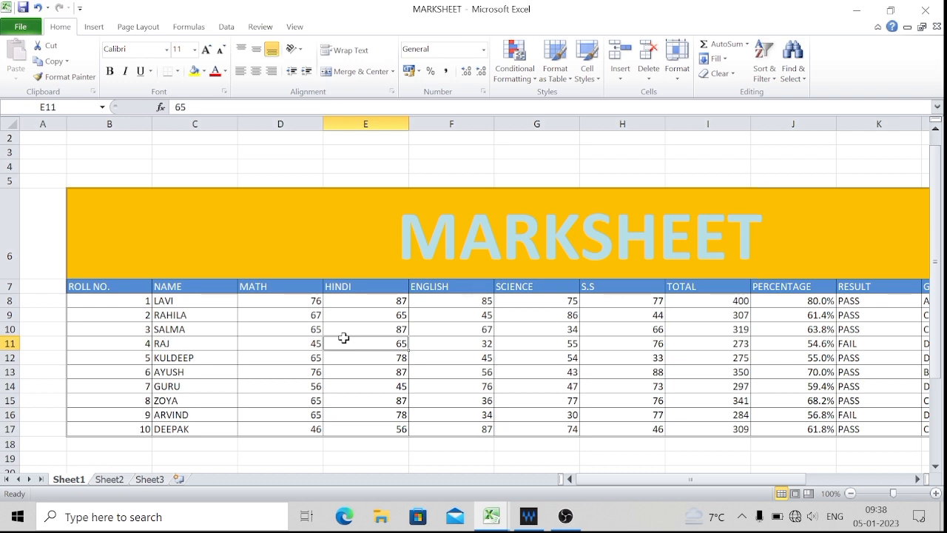
Select the whole marksheet table and apply AutoFit Column Width to its columns
{"action": "left_click", "coordinate": [198, 327]}
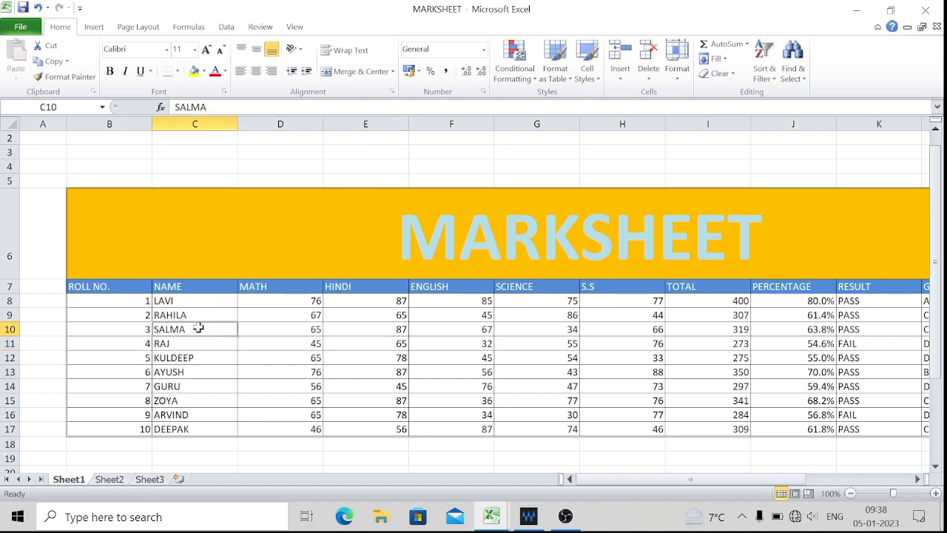
{"action": "key", "text": "ctrl+a"}
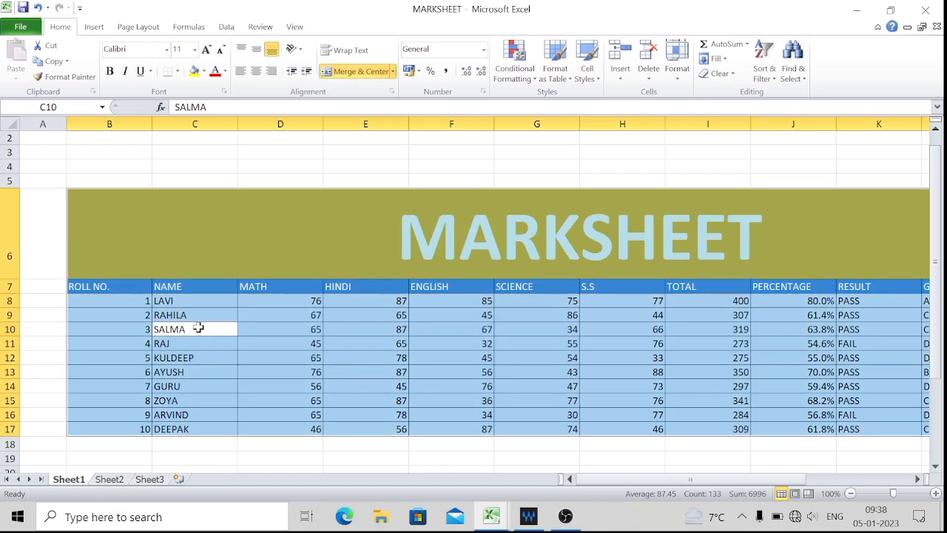
{"action": "left_click", "coordinate": [672, 74]}
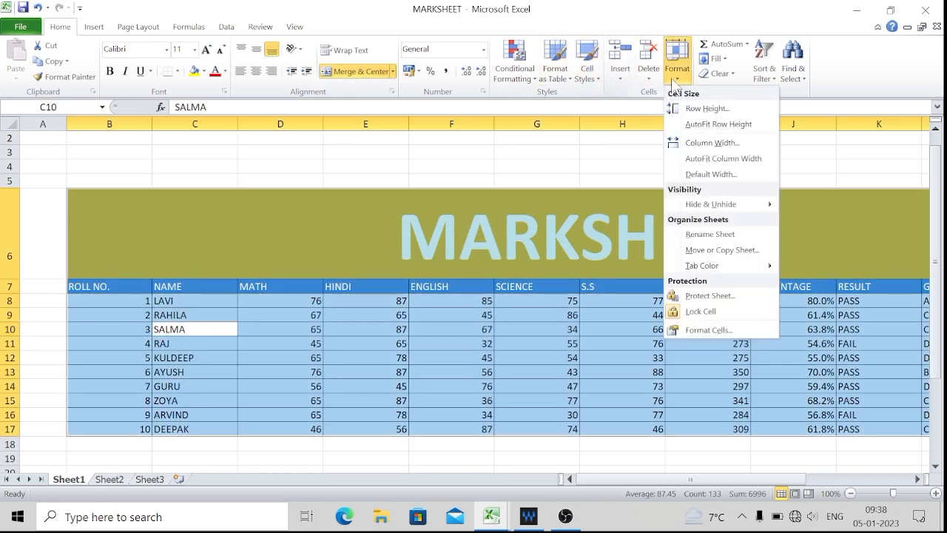
{"action": "left_click", "coordinate": [695, 158]}
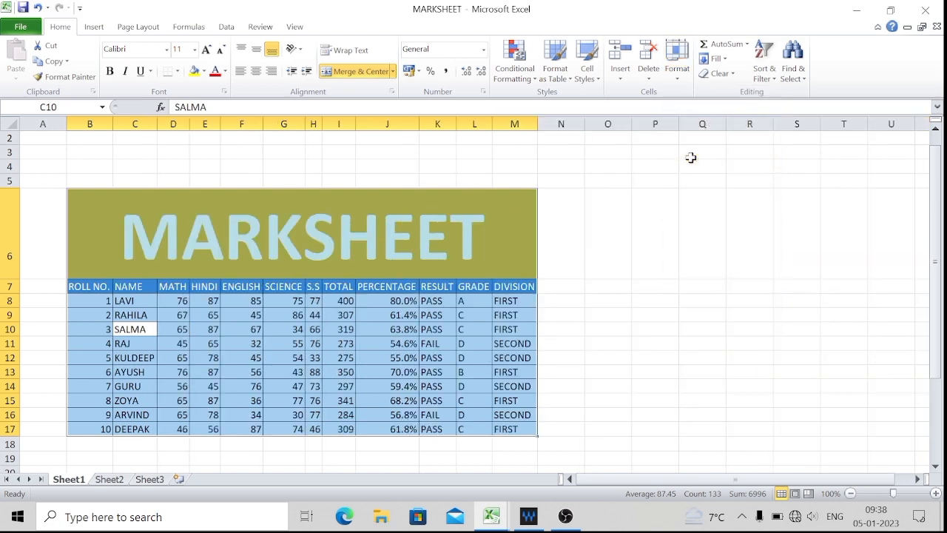
{"action": "left_click", "coordinate": [318, 415]}
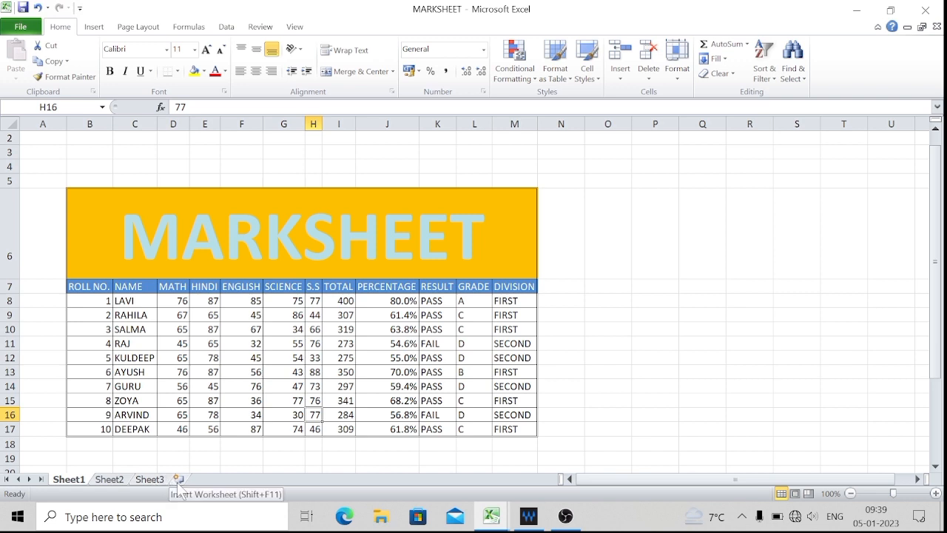
Insert two new blank worksheets and switch to Sheet1 and back to the newest sheet
{"action": "left_click", "coordinate": [178, 481]}
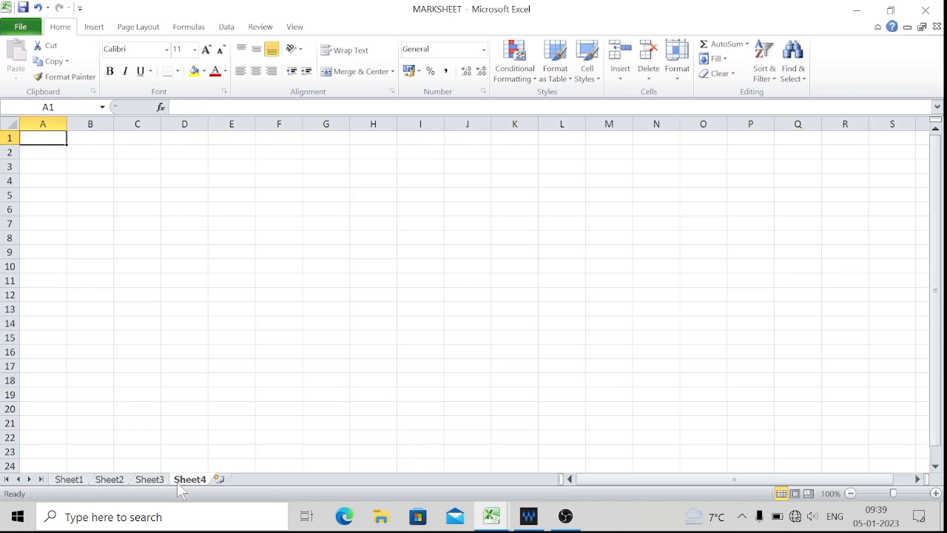
{"action": "key", "text": "shift+F11"}
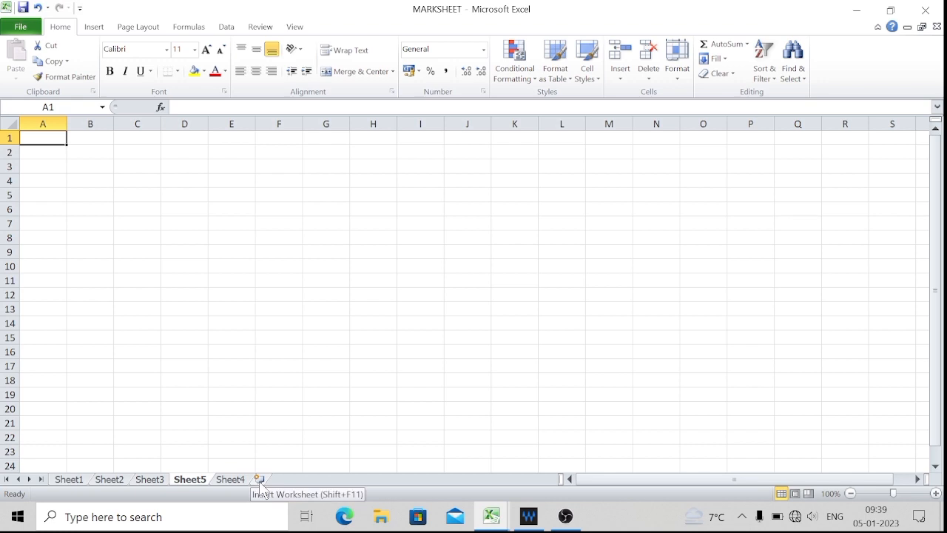
{"action": "left_click", "coordinate": [70, 479]}
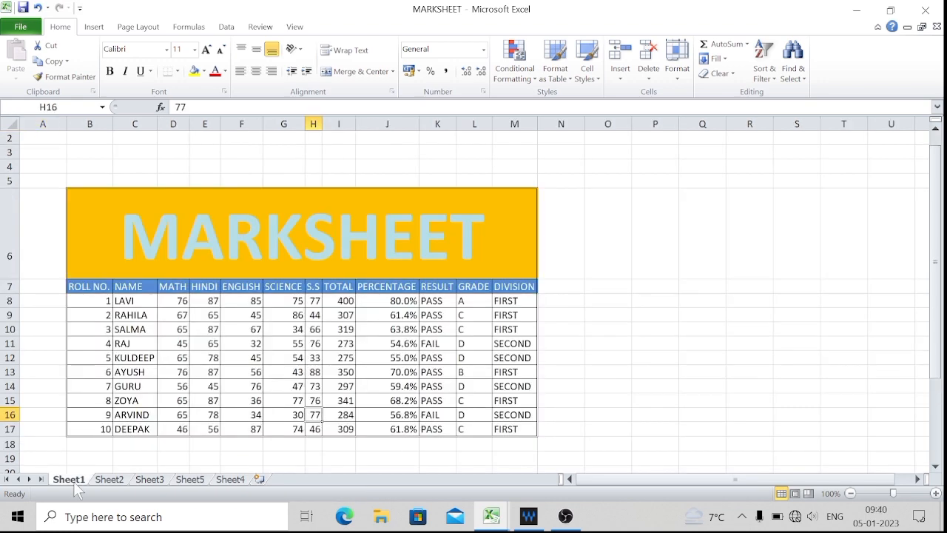
{"action": "left_click", "coordinate": [189, 480]}
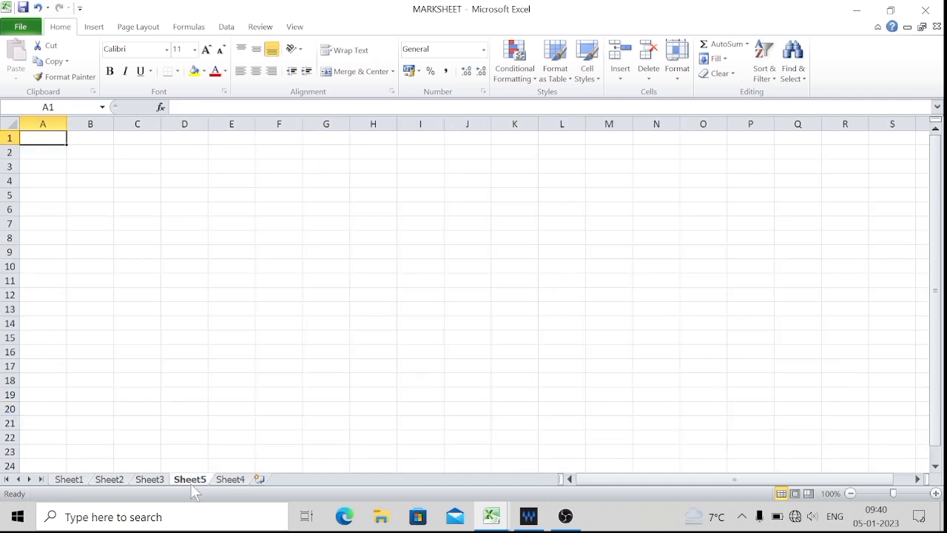
Delete the two blank worksheets Sheet5 and Sheet4 from the workbook
{"action": "right_click", "coordinate": [191, 484]}
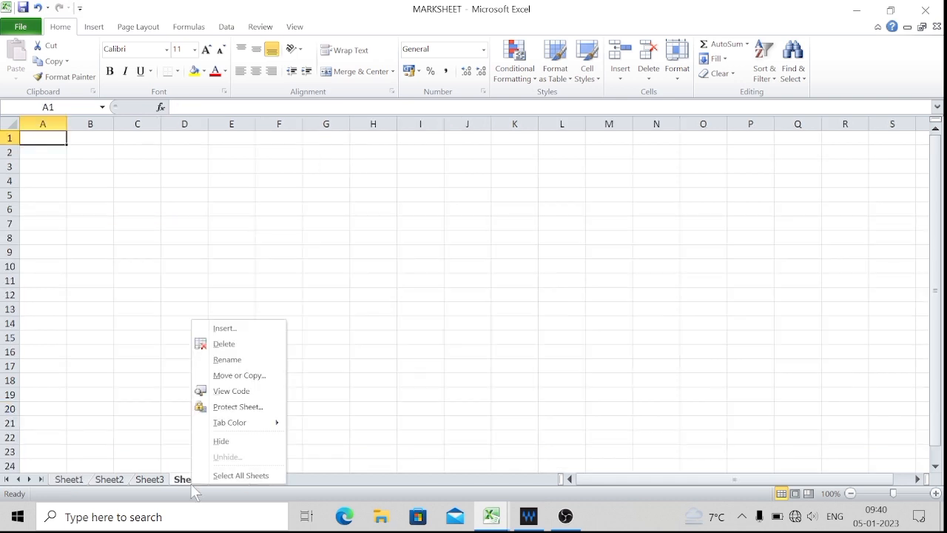
{"action": "left_click", "coordinate": [254, 344]}
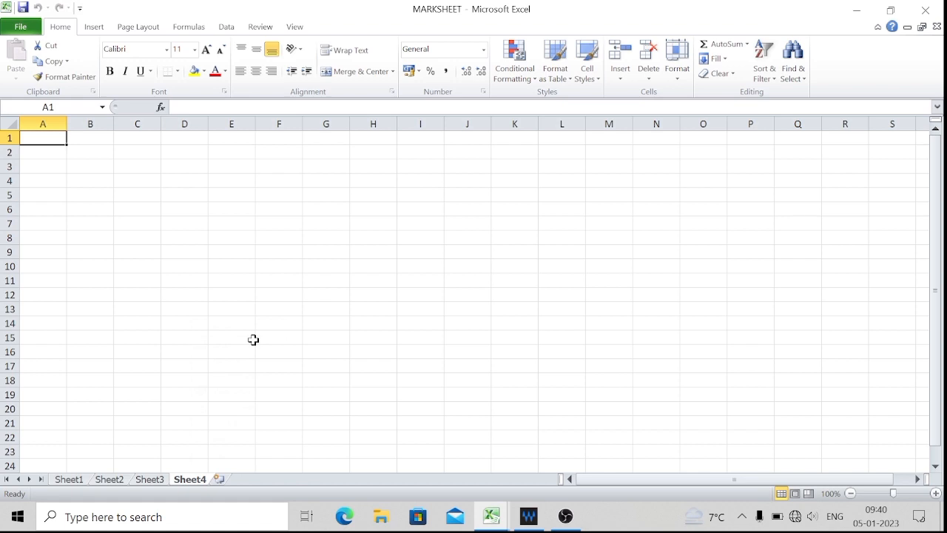
{"action": "right_click", "coordinate": [194, 484]}
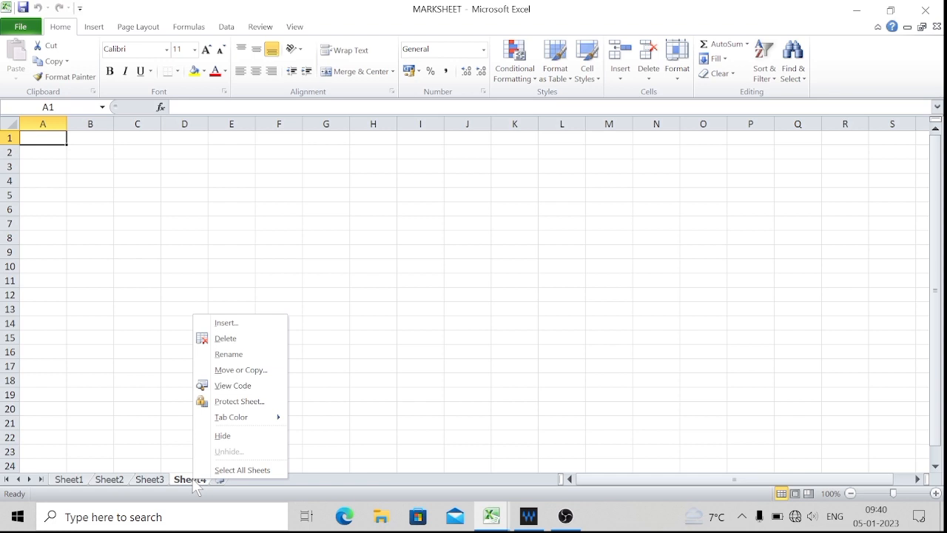
{"action": "left_click", "coordinate": [233, 337]}
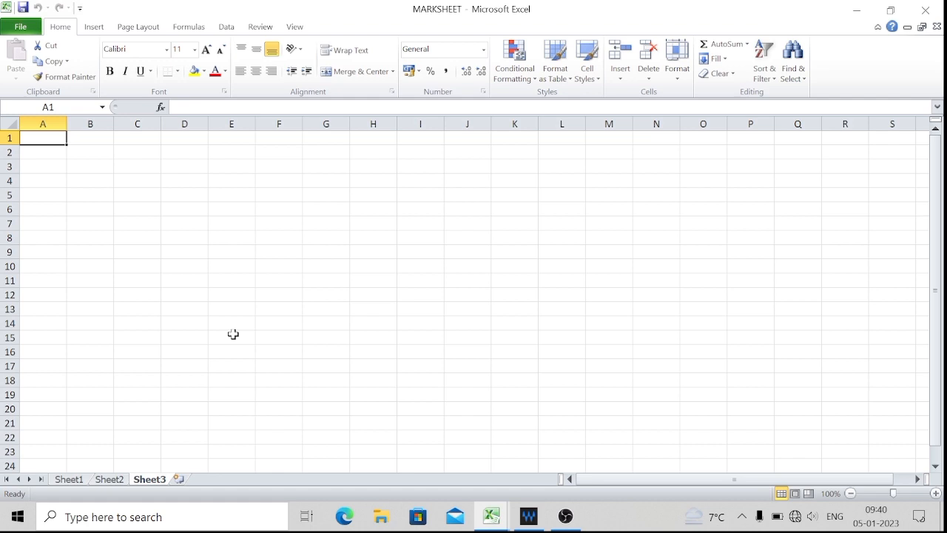
Rename the Sheet1 worksheet containing the marks table as "marksheet"
{"action": "left_click", "coordinate": [64, 482]}
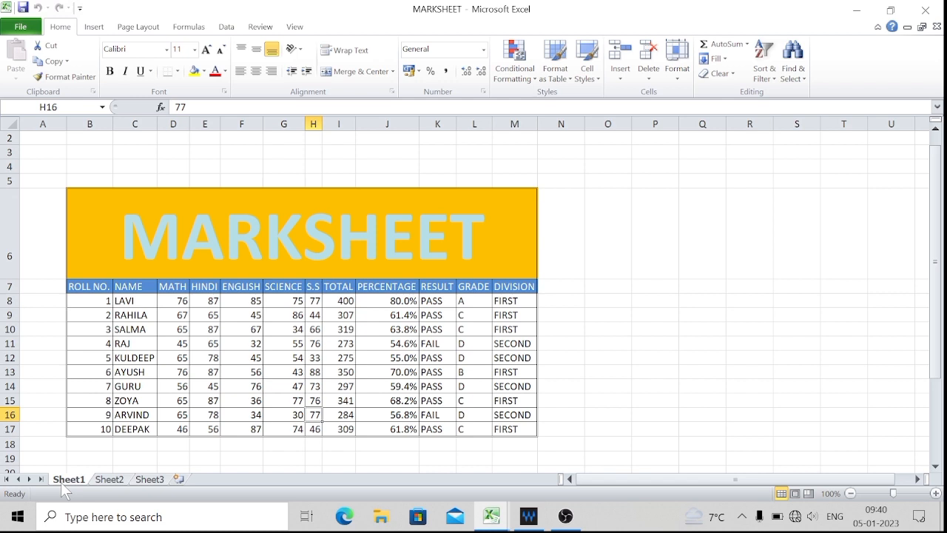
{"action": "right_click", "coordinate": [65, 487]}
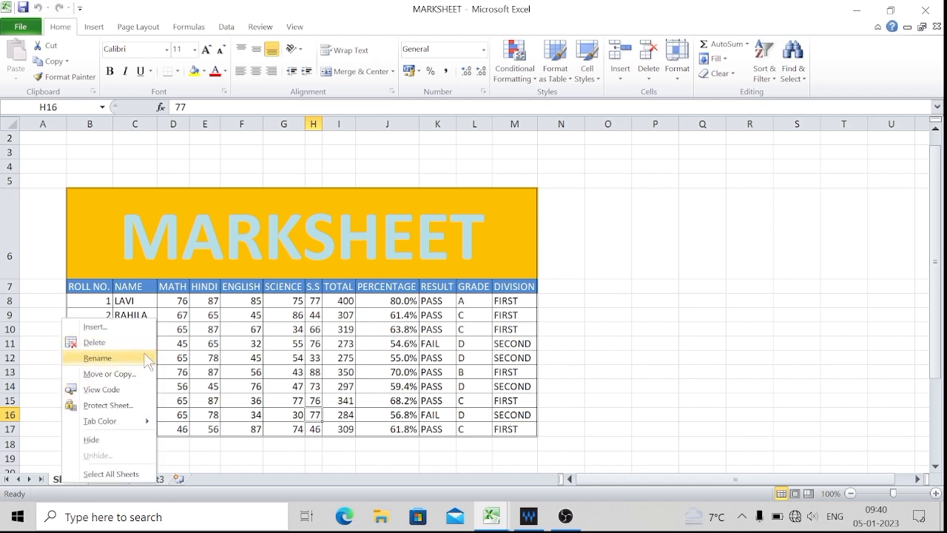
{"action": "left_click", "coordinate": [112, 356]}
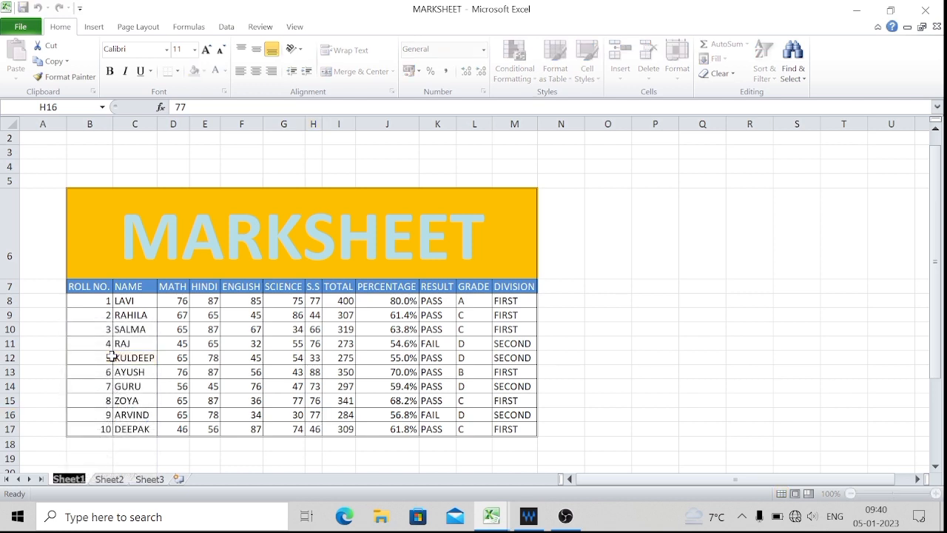
{"action": "type", "text": "mar"}
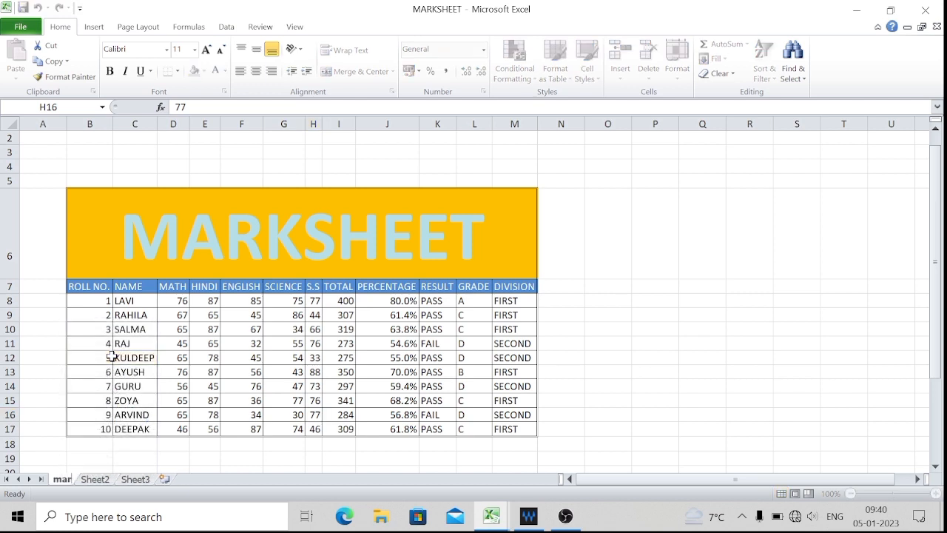
{"action": "type", "text": "ksheet"}
{"action": "key", "text": "Return"}
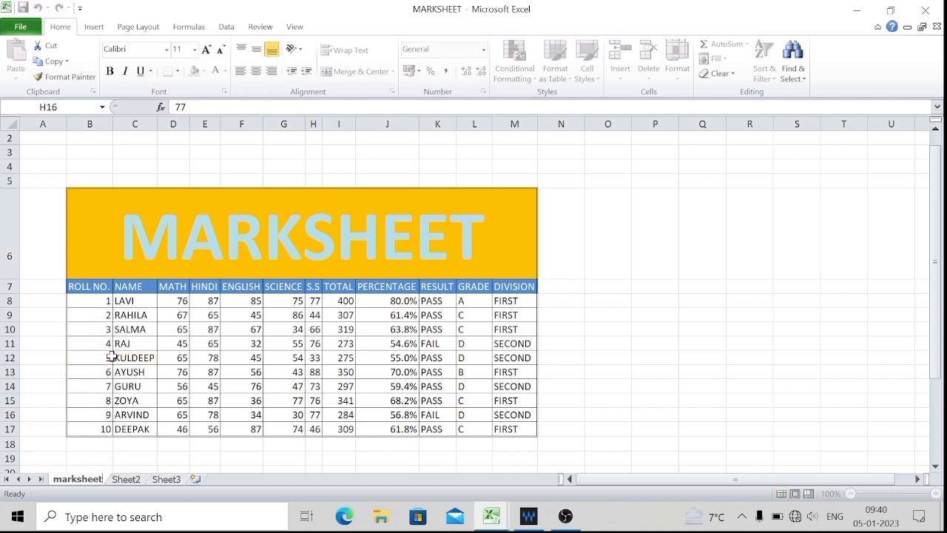
{"action": "left_click", "coordinate": [542, 313]}
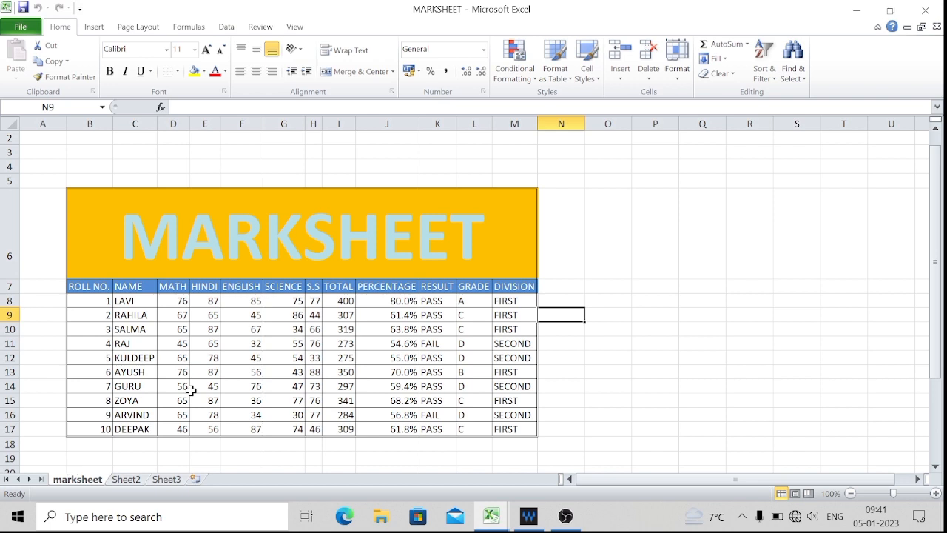
{"action": "left_click", "coordinate": [284, 344]}
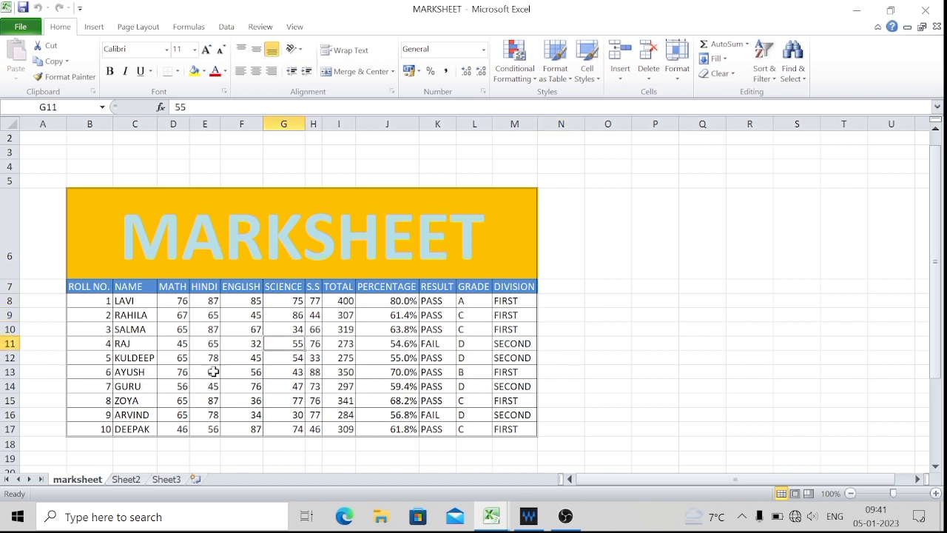
Check Sheet2 and Sheet3, then set the marksheet worksheet's tab color to standard red
{"action": "left_click", "coordinate": [127, 480]}
{"action": "left_click", "coordinate": [166, 480]}
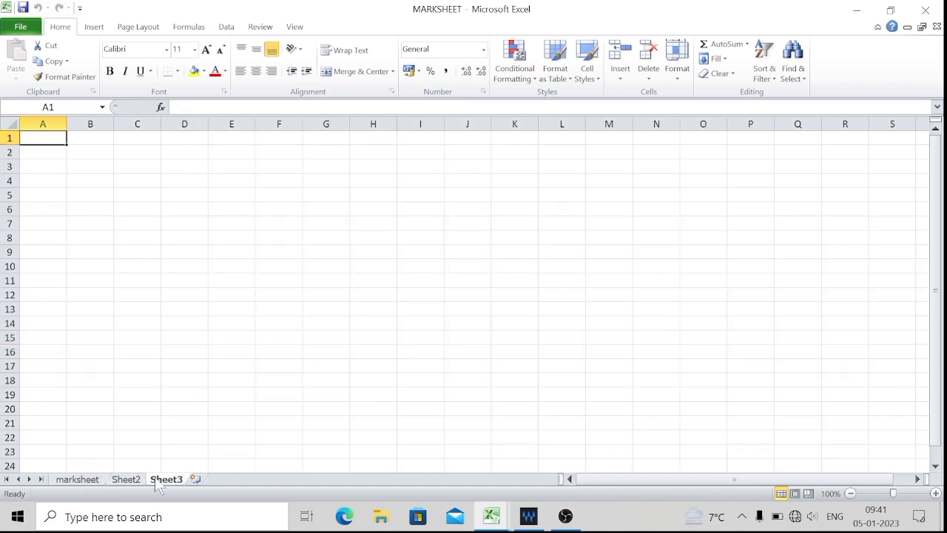
{"action": "left_click", "coordinate": [80, 480]}
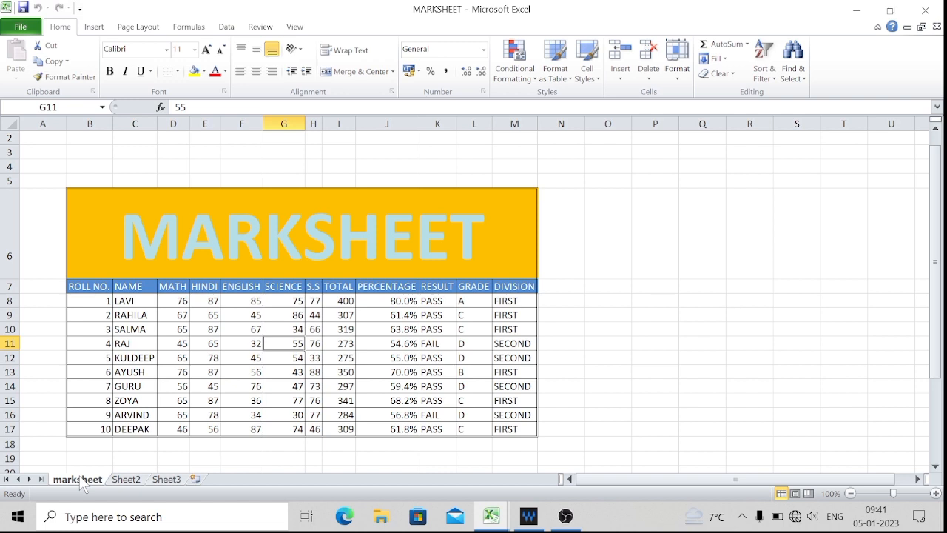
{"action": "right_click", "coordinate": [81, 482]}
{"action": "mouse_move", "coordinate": [131, 420]}
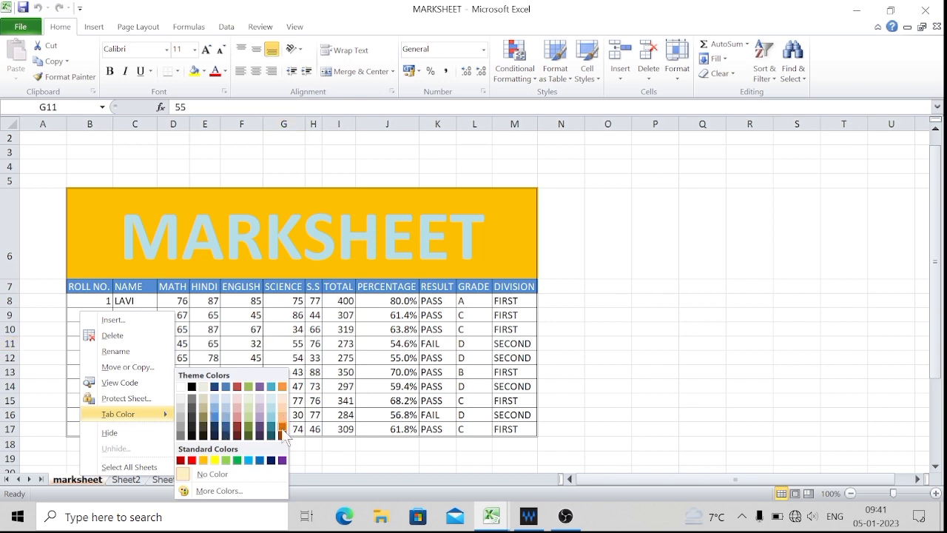
{"action": "left_click", "coordinate": [192, 460]}
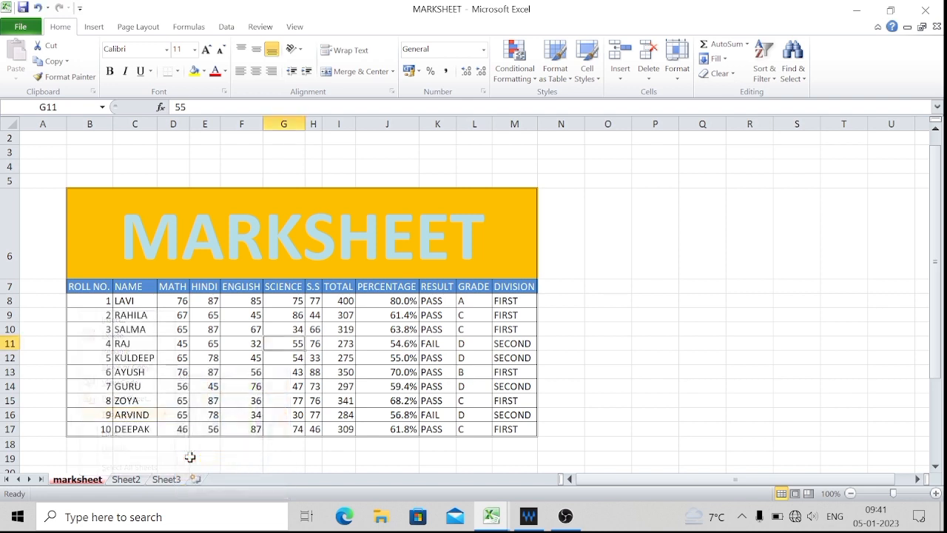
{"action": "left_click", "coordinate": [577, 444]}
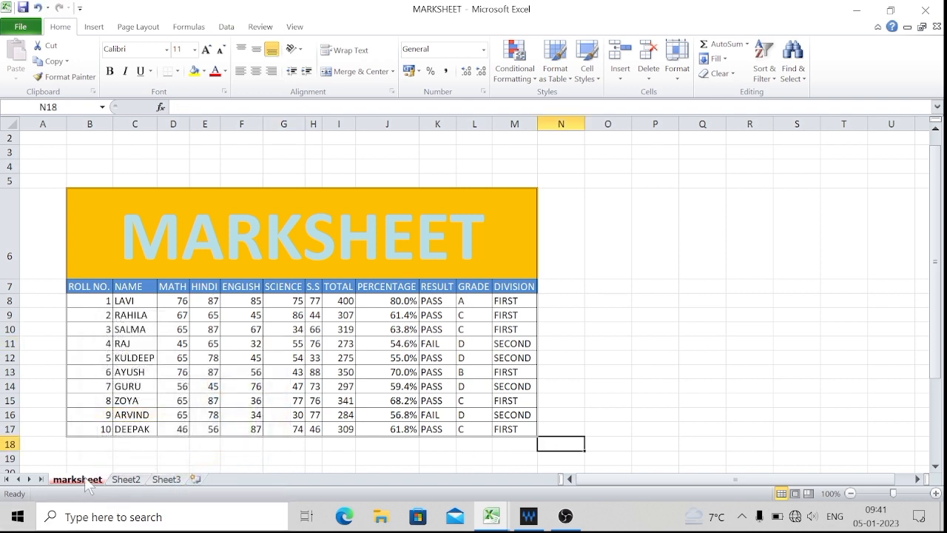
Set Sheet2's tab color to standard green, then look through the worksheets and return to marksheet
{"action": "left_click", "coordinate": [125, 480]}
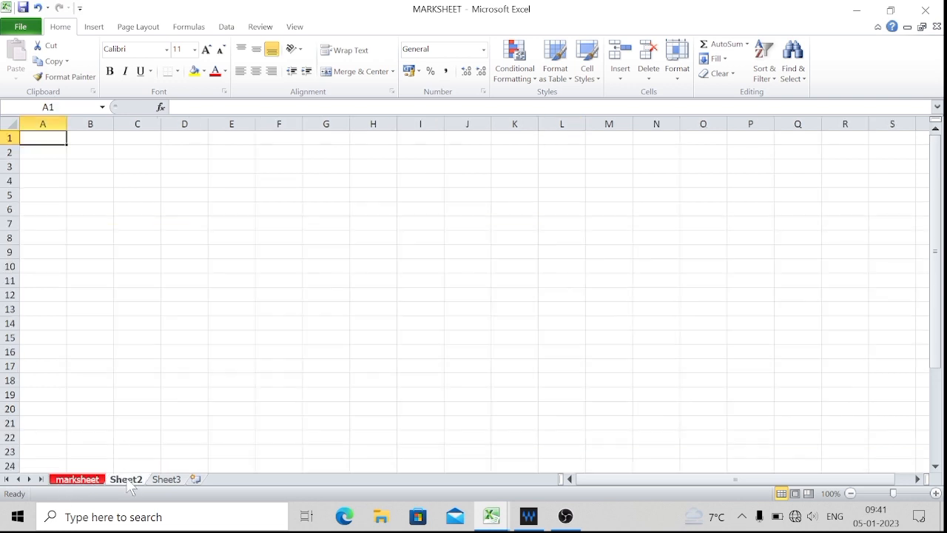
{"action": "right_click", "coordinate": [130, 484]}
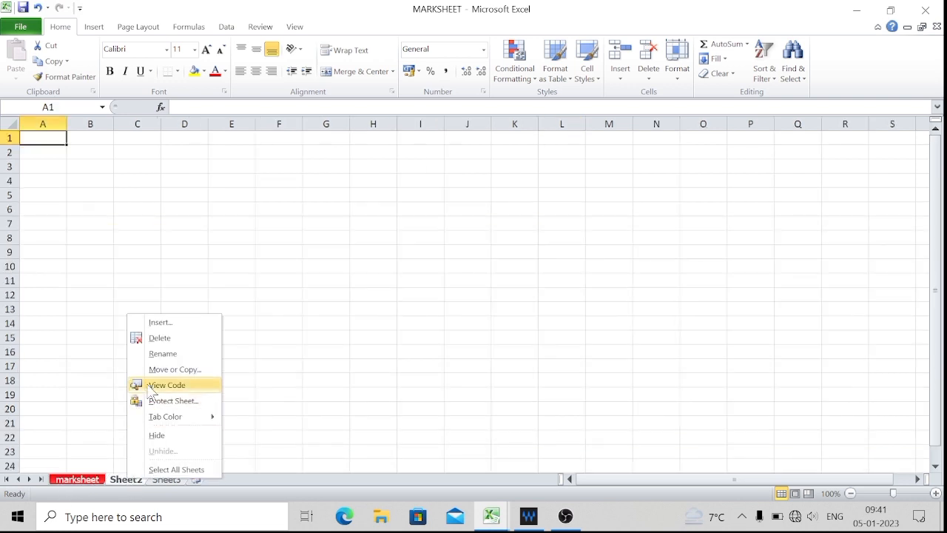
{"action": "mouse_move", "coordinate": [164, 415]}
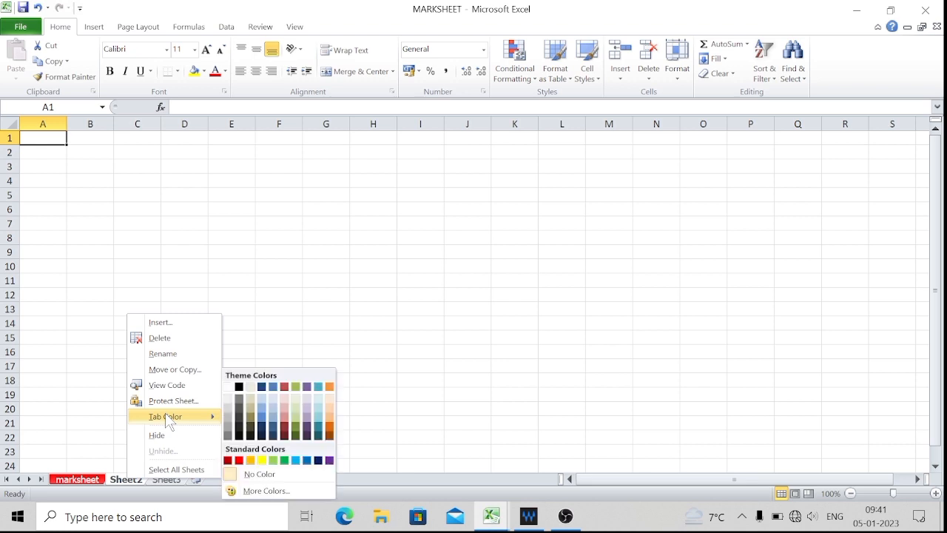
{"action": "left_click", "coordinate": [287, 460]}
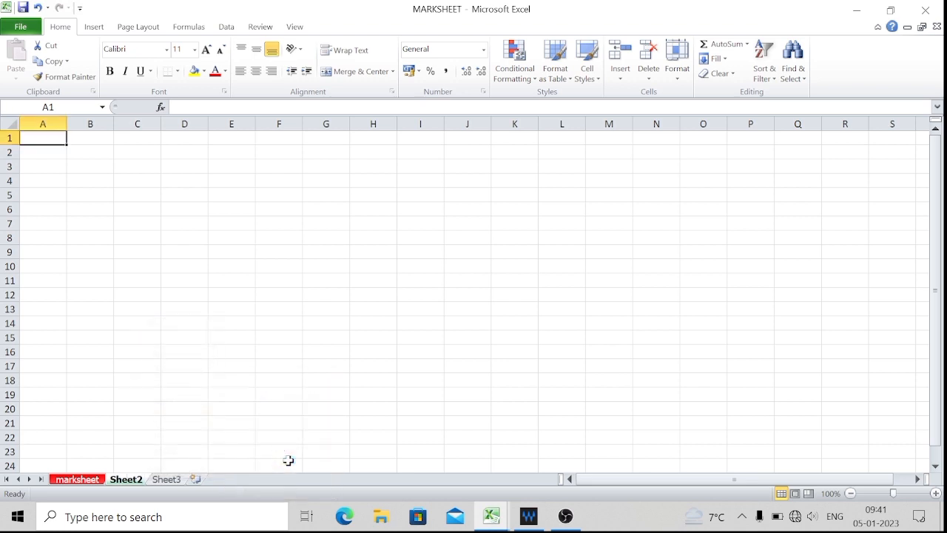
{"action": "left_click", "coordinate": [293, 420]}
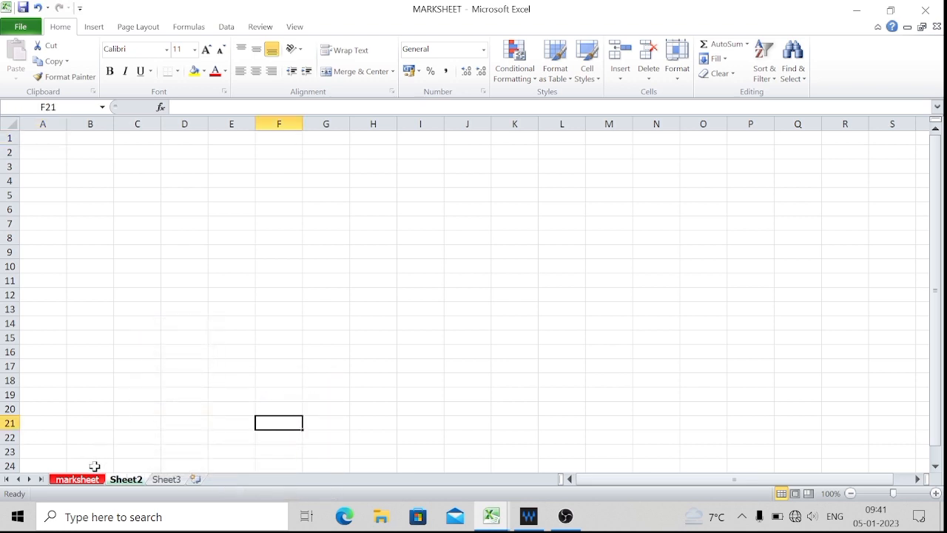
{"action": "left_click", "coordinate": [74, 479]}
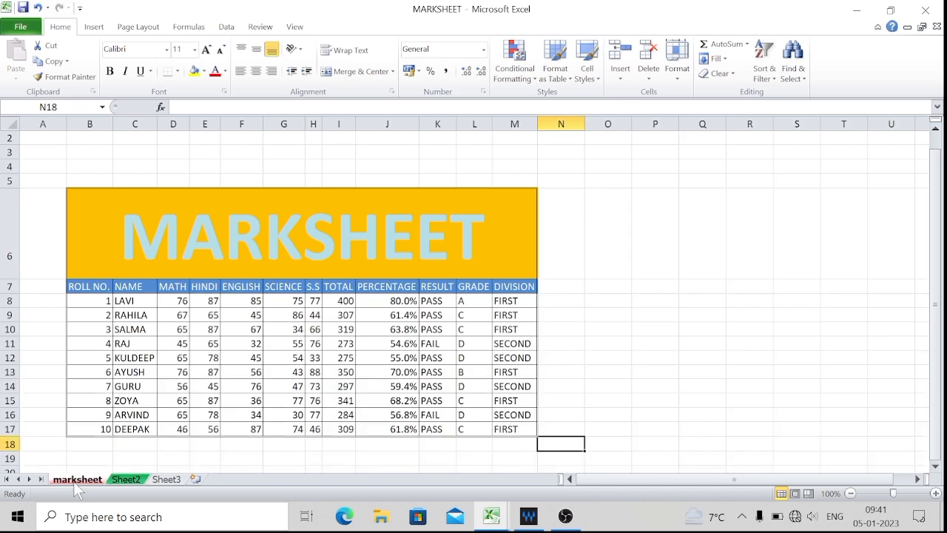
{"action": "left_click", "coordinate": [118, 481]}
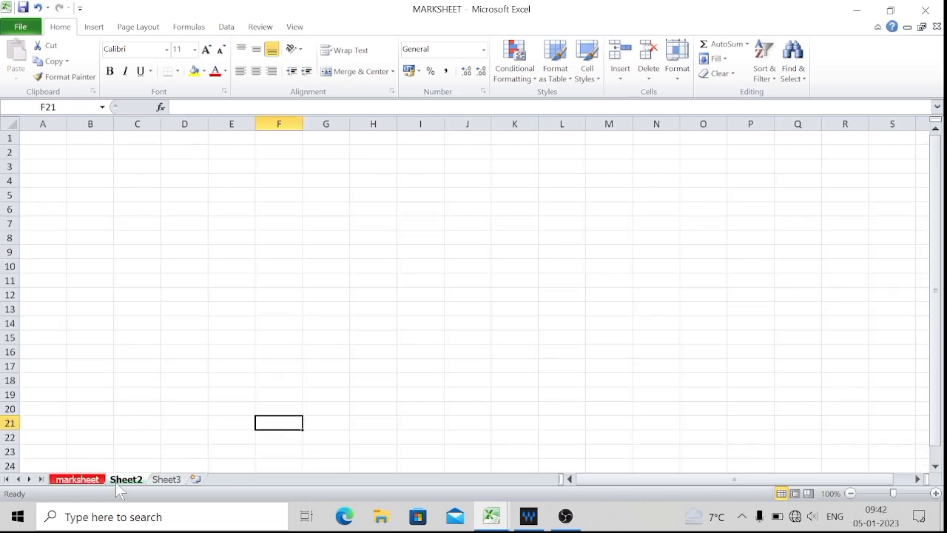
{"action": "left_click", "coordinate": [166, 479]}
{"action": "left_click", "coordinate": [124, 481]}
{"action": "left_click", "coordinate": [81, 480]}
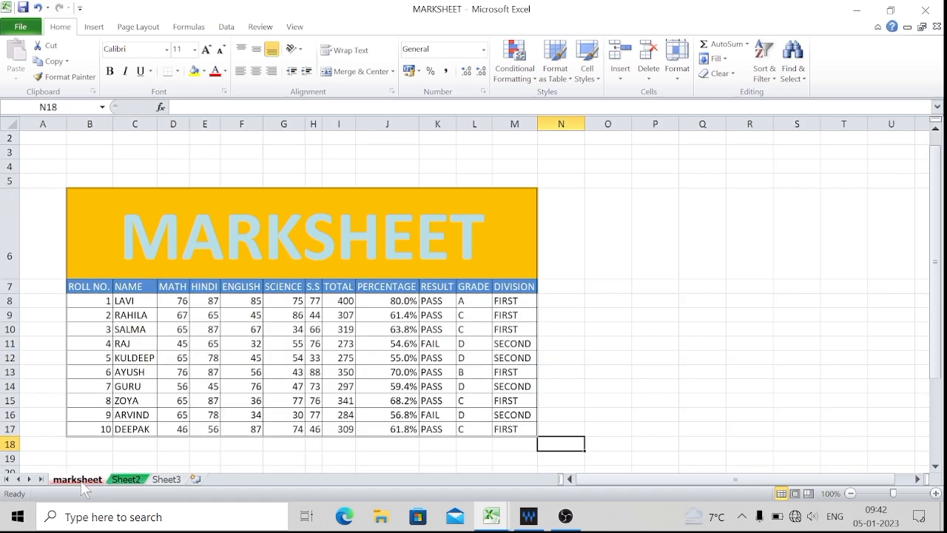